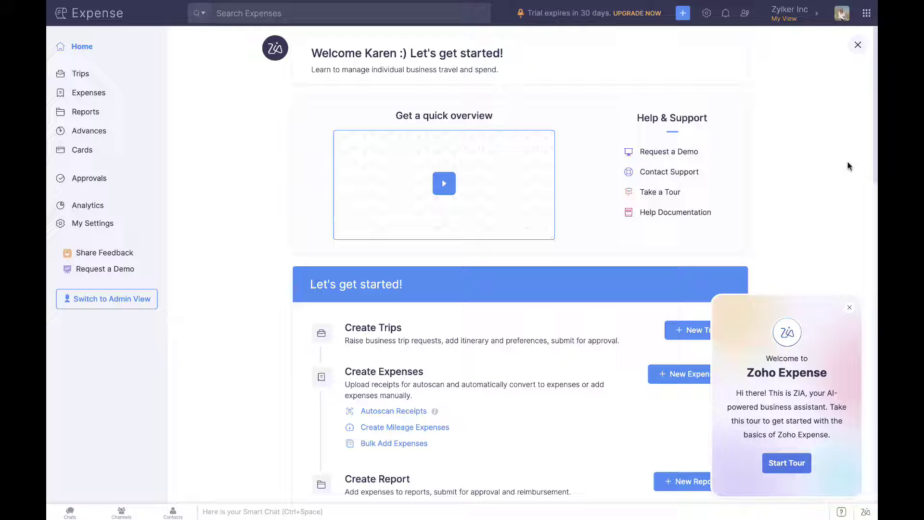
Close the Zia 'Welcome to Zoho Expense' tour offer without starting the tour.
{"action": "left_click", "coordinate": [849, 309]}
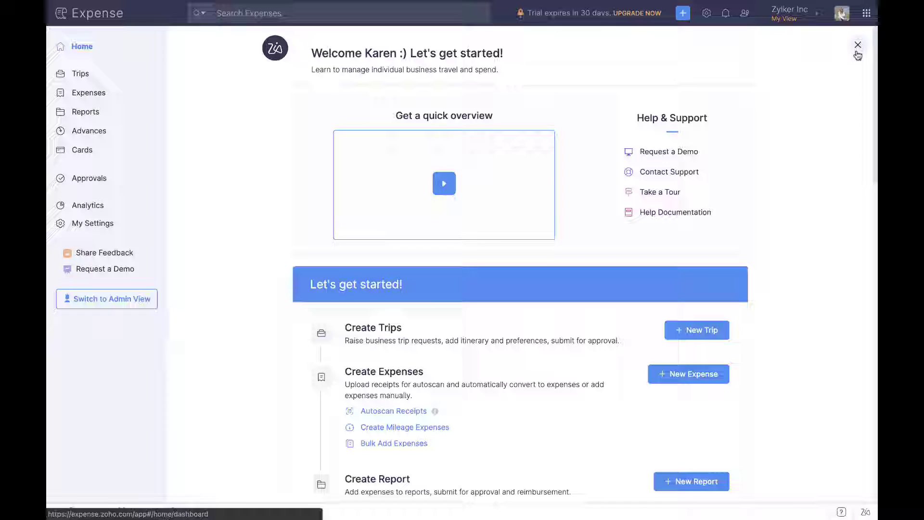
Close the getting-started page and scroll through a blank new role's default permissions.
{"action": "left_click", "coordinate": [858, 45]}
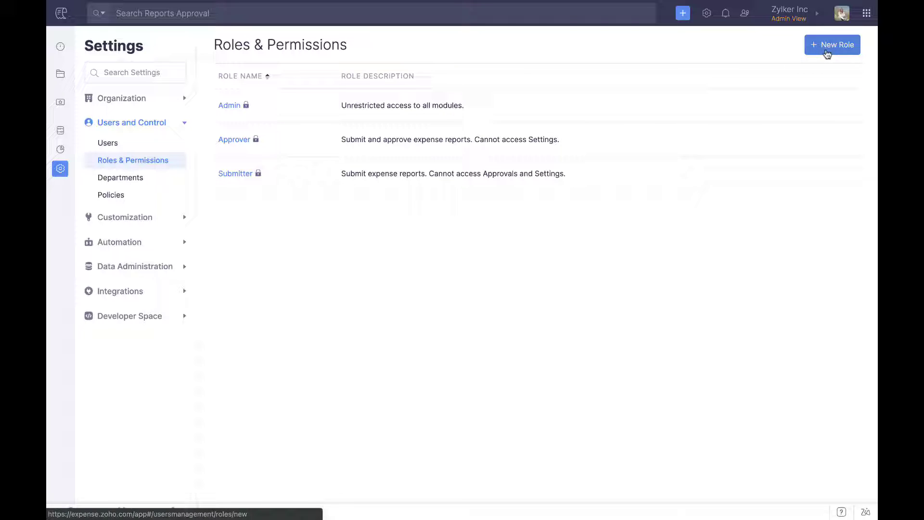
{"action": "left_click", "coordinate": [826, 53]}
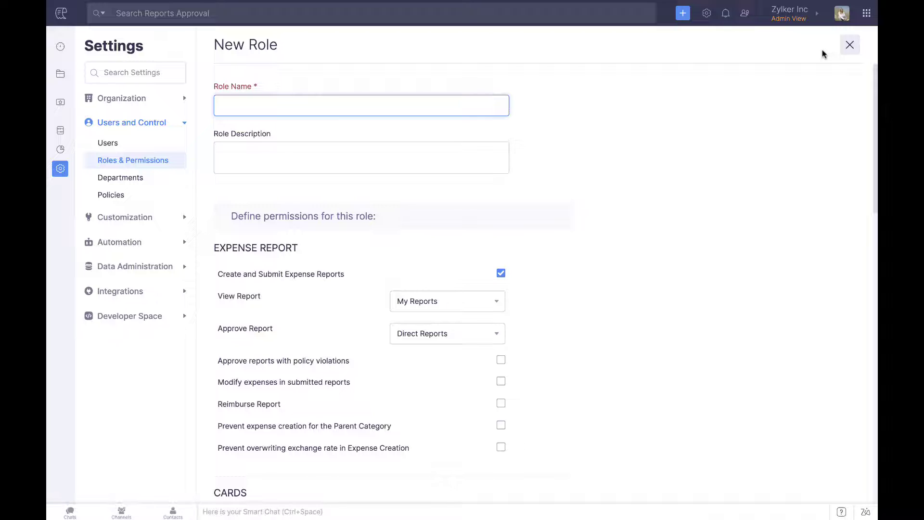
{"action": "scroll", "coordinate": [670, 195], "scroll_direction": "down", "scroll_amount": 2}
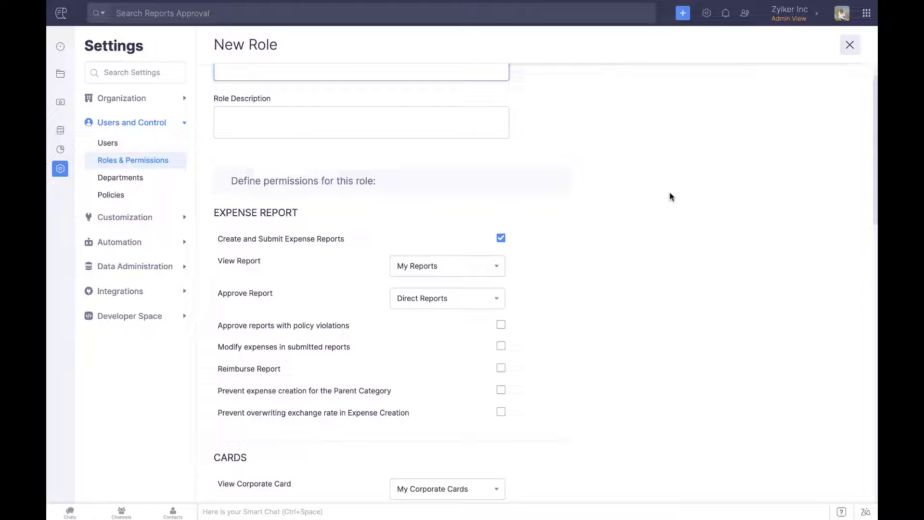
{"action": "scroll", "coordinate": [670, 195], "scroll_direction": "down", "scroll_amount": 2}
{"action": "scroll", "coordinate": [669, 192], "scroll_direction": "down", "scroll_amount": 1}
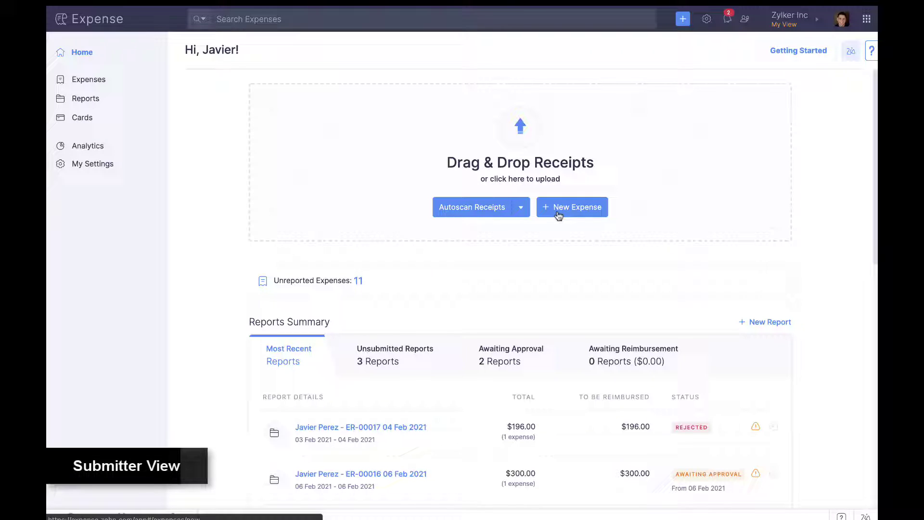
Scroll the home pages, review reports awaiting approval, then switch into Admin View.
{"action": "scroll", "coordinate": [558, 215], "scroll_direction": "down", "scroll_amount": 3}
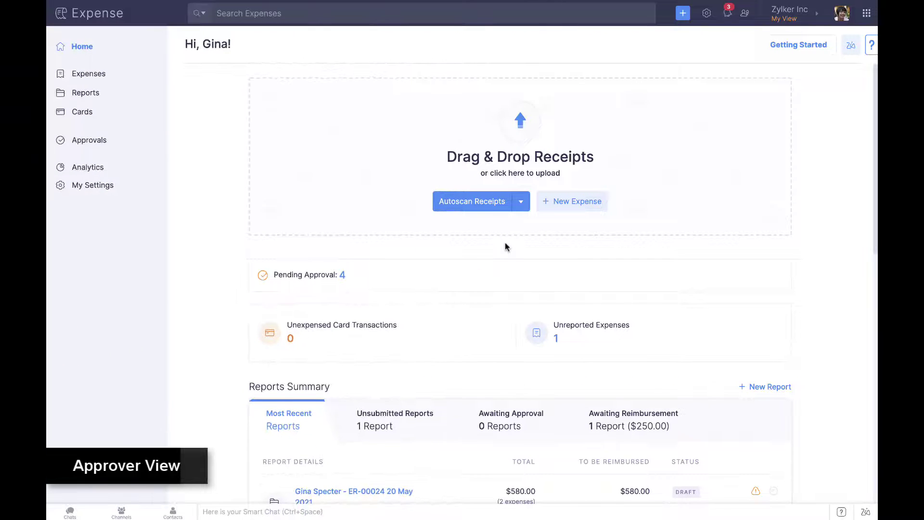
{"action": "scroll", "coordinate": [507, 246], "scroll_direction": "down", "scroll_amount": 3}
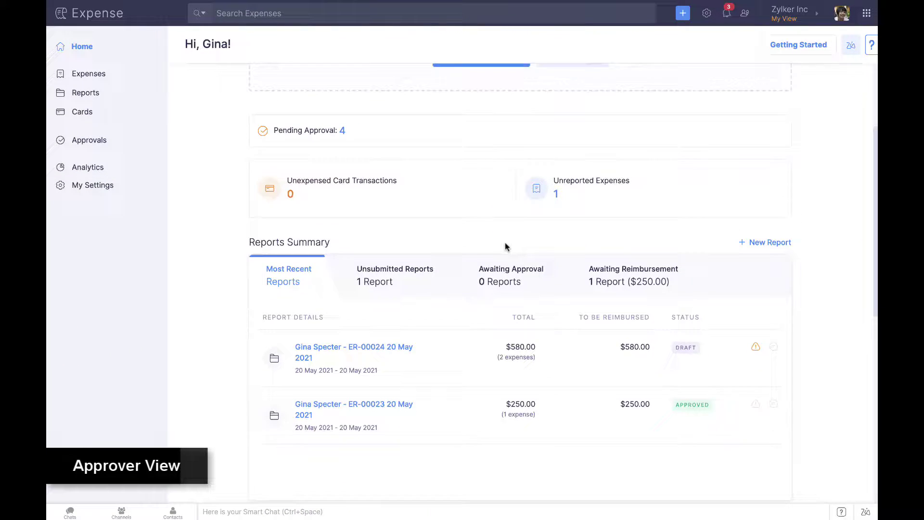
{"action": "left_click", "coordinate": [102, 142]}
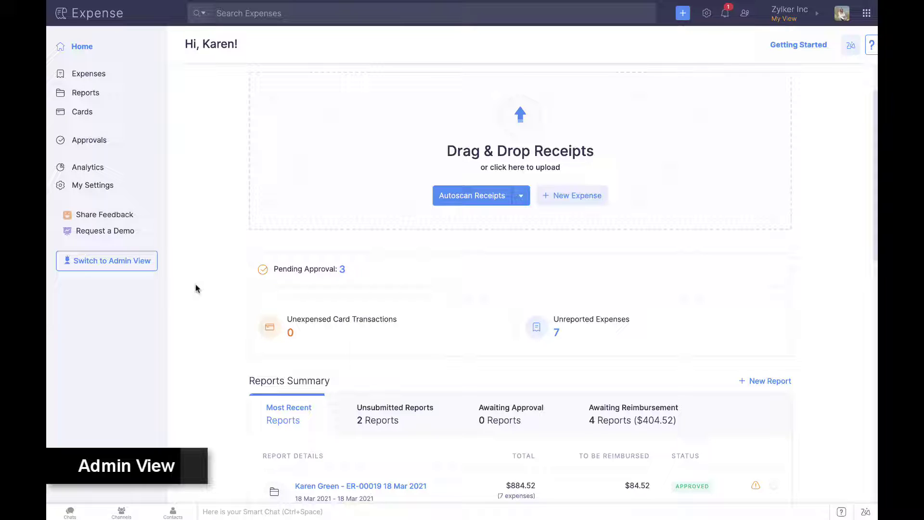
{"action": "scroll", "coordinate": [195, 288], "scroll_direction": "down", "scroll_amount": 2}
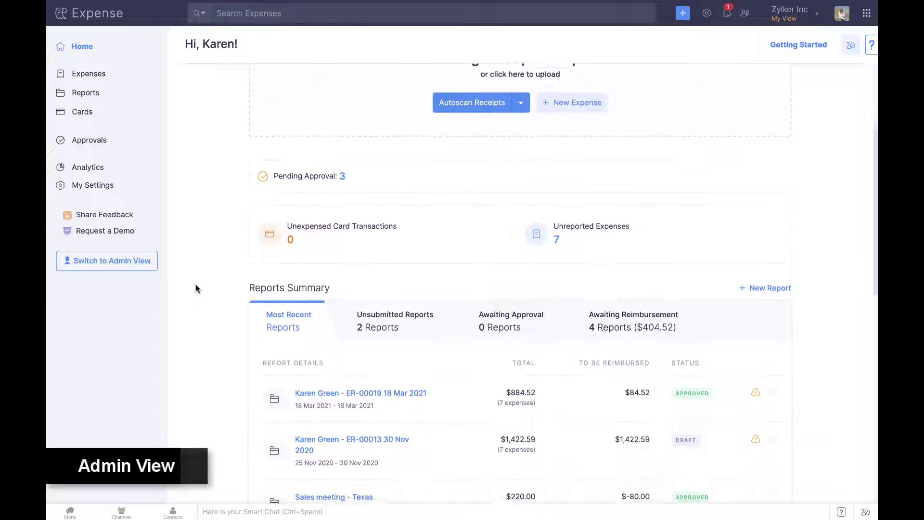
{"action": "left_click", "coordinate": [114, 265]}
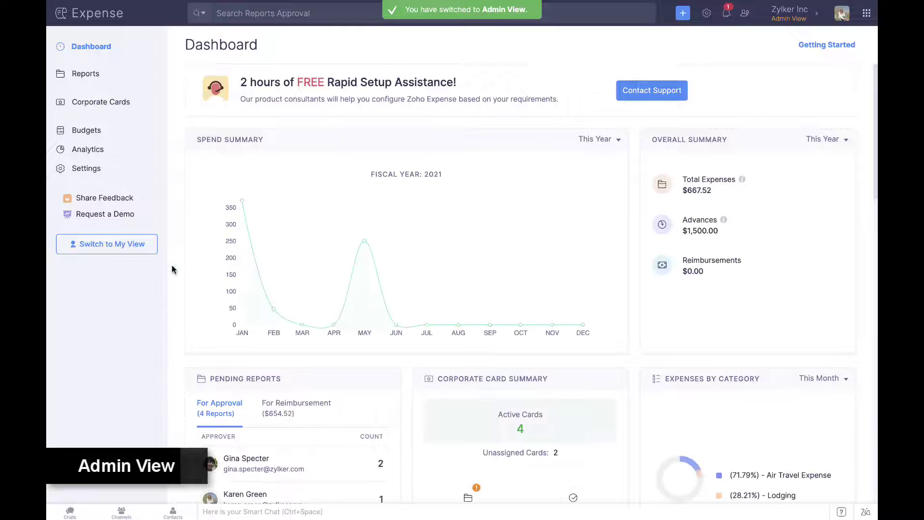
Scroll the admin dashboard's $863.52 expenses, $1,500.00 advances and 4 pending reports.
{"action": "scroll", "coordinate": [174, 269], "scroll_direction": "down", "scroll_amount": 2}
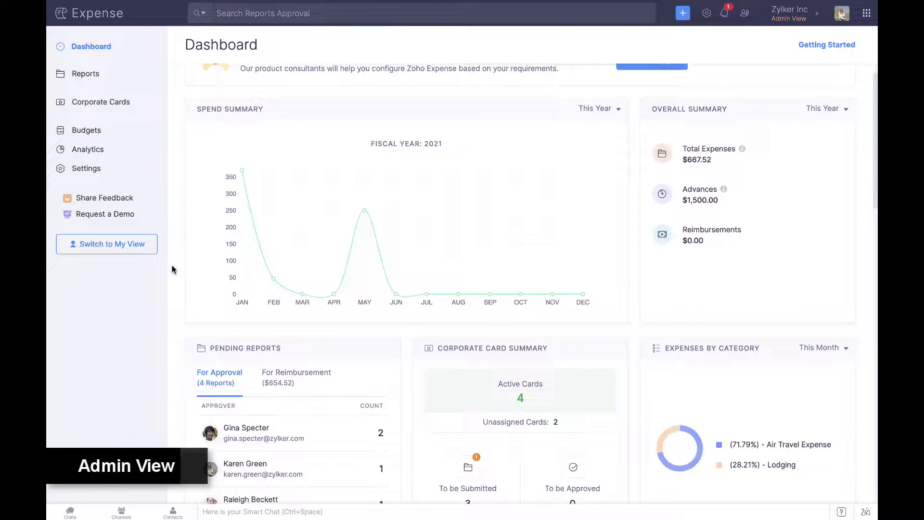
{"action": "scroll", "coordinate": [173, 269], "scroll_direction": "down", "scroll_amount": 3}
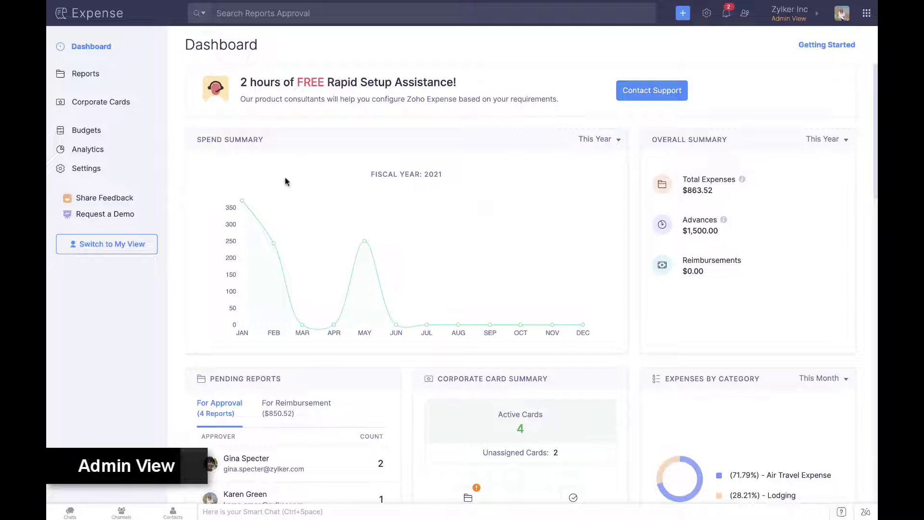
Create the 'HR Managers' policy, keeping default category limits, mileage rates and per diem rate.
{"action": "left_click", "coordinate": [94, 168]}
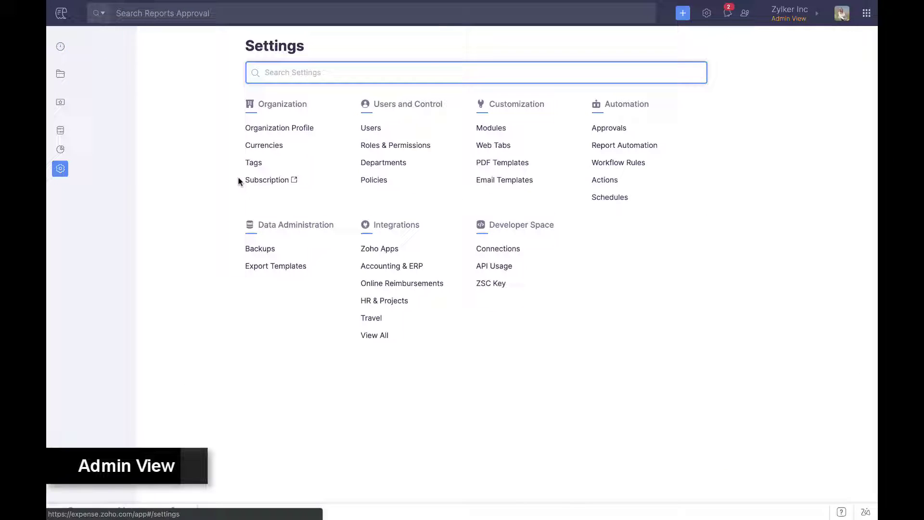
{"action": "left_click", "coordinate": [379, 188]}
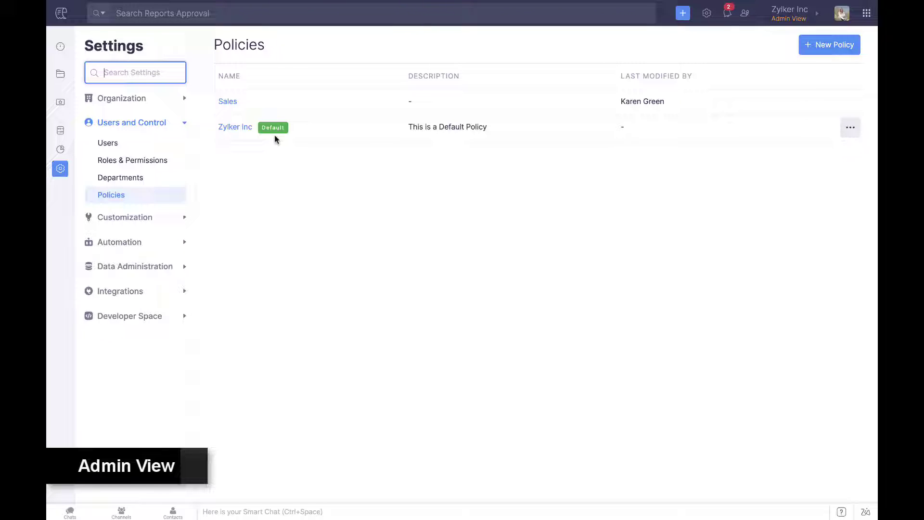
{"action": "left_click", "coordinate": [811, 52]}
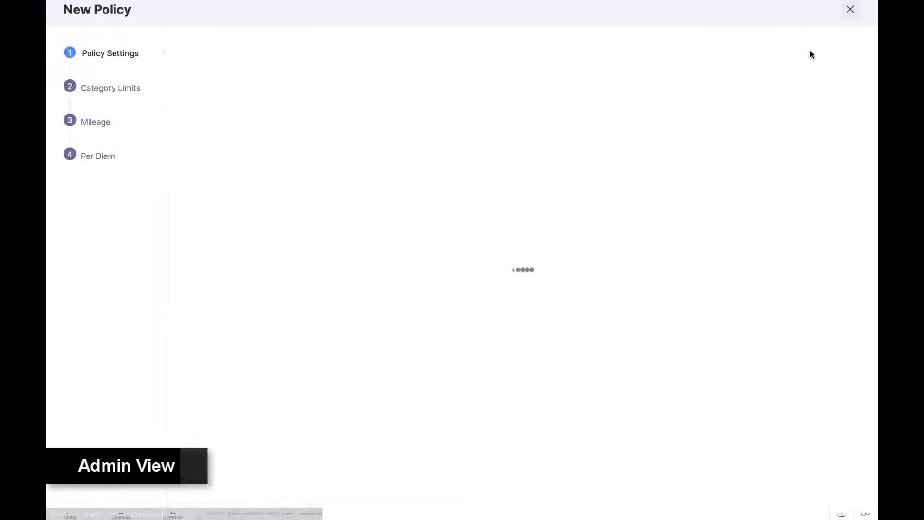
{"action": "type", "text": "HR Managers"}
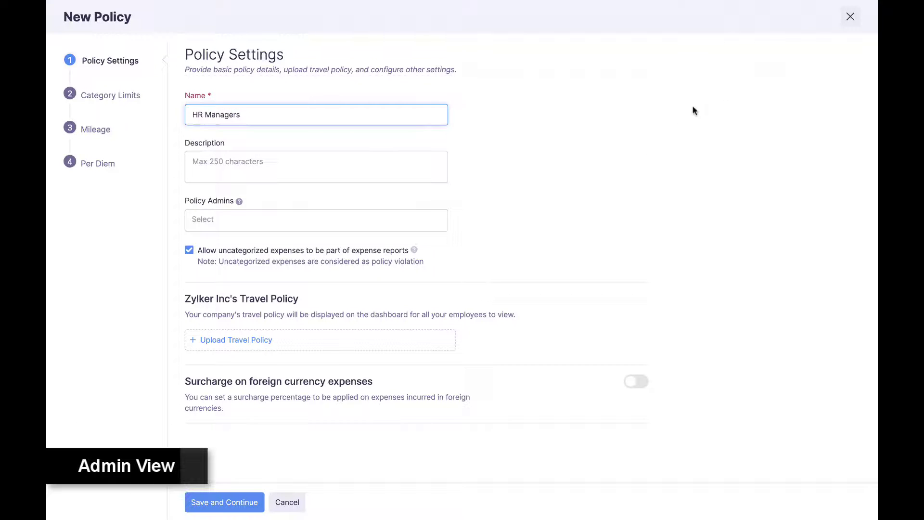
{"action": "left_click", "coordinate": [224, 502]}
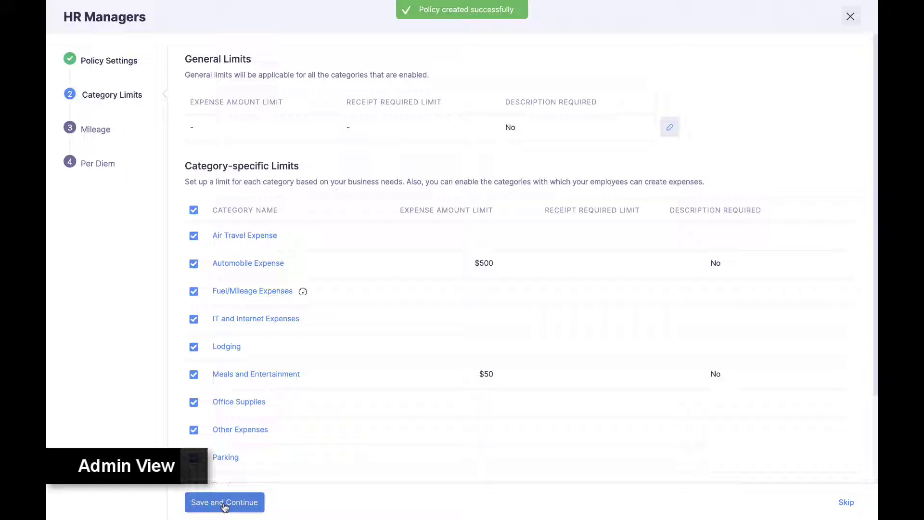
{"action": "left_click", "coordinate": [224, 503]}
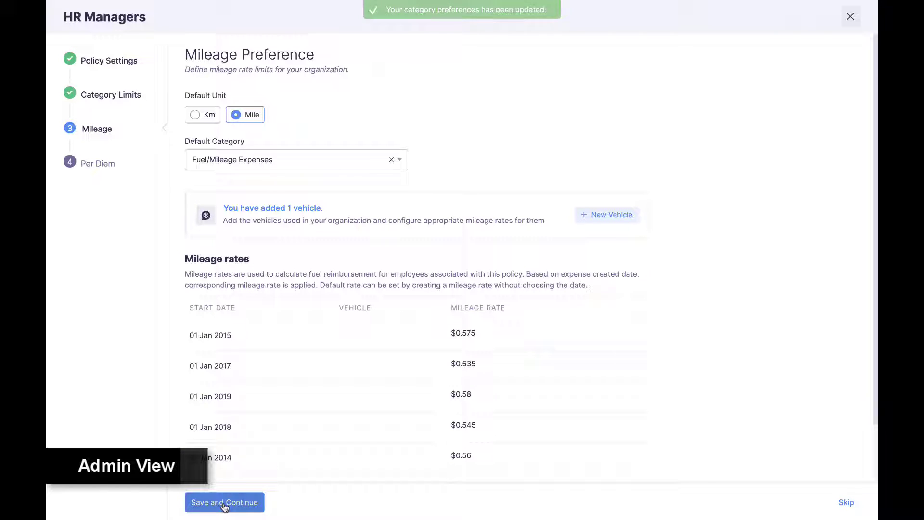
{"action": "left_click", "coordinate": [224, 503]}
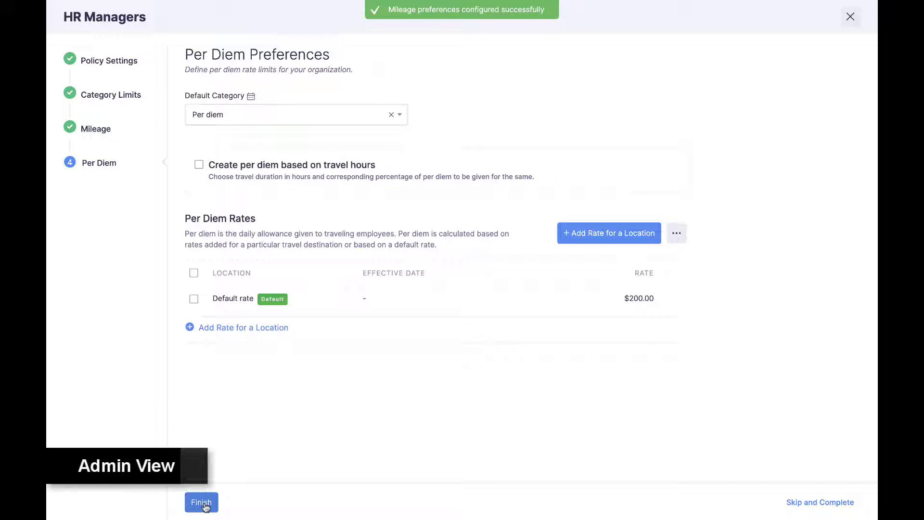
{"action": "left_click", "coordinate": [203, 503]}
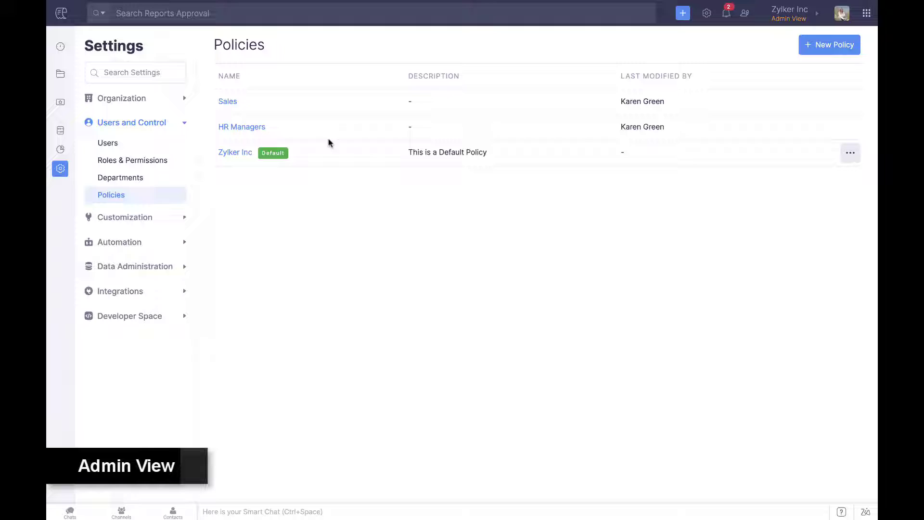
Add a Lunch Allowance rule to HR Managers blocking Meals and Entertainment over USD 100 daily.
{"action": "left_click", "coordinate": [253, 130]}
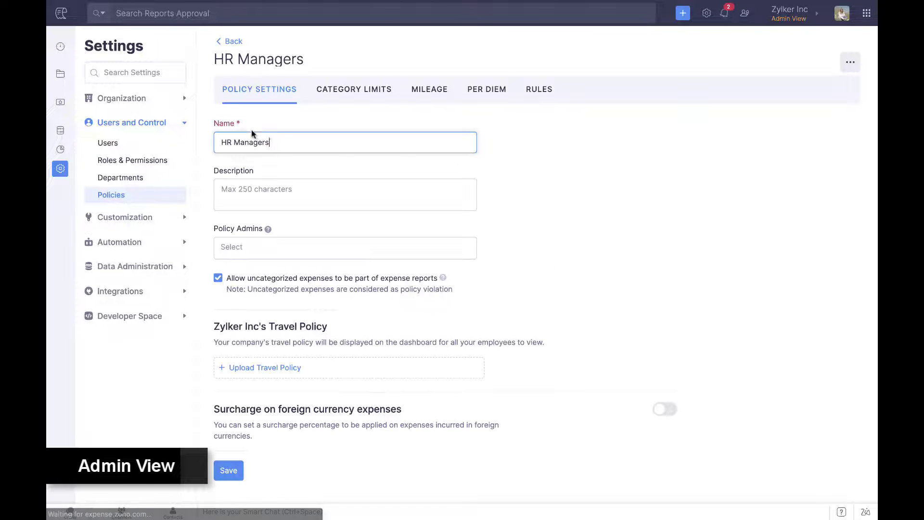
{"action": "left_click", "coordinate": [536, 99]}
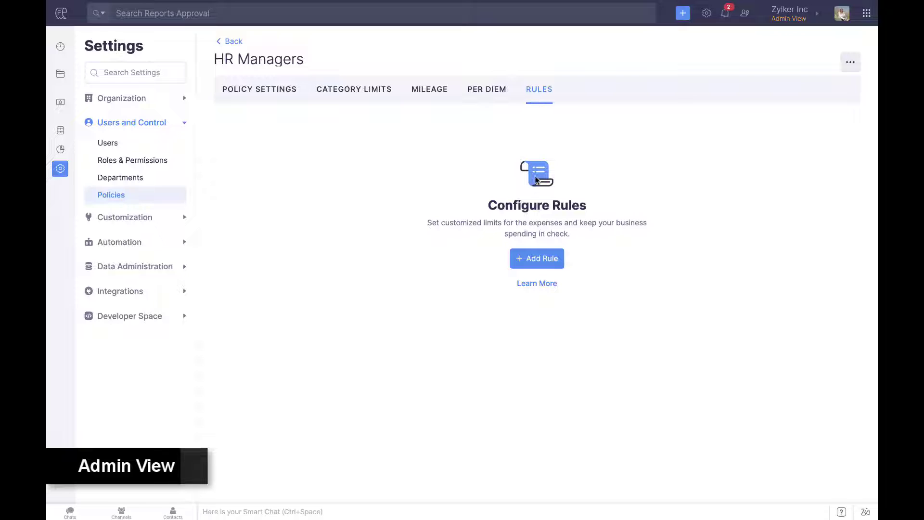
{"action": "left_click", "coordinate": [539, 260]}
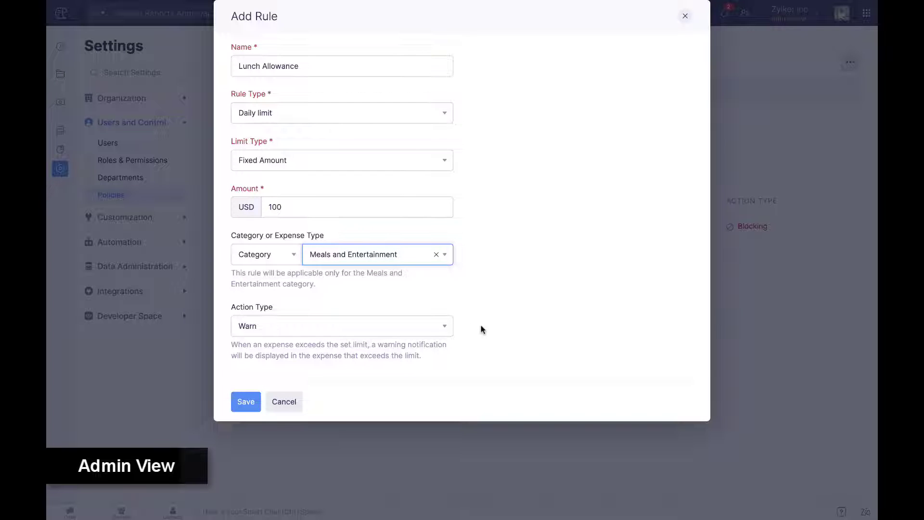
{"action": "left_click", "coordinate": [445, 331]}
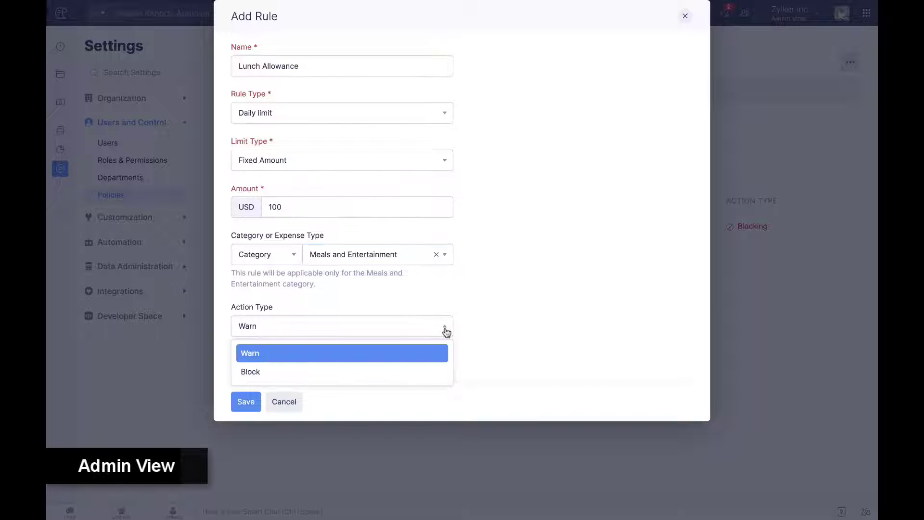
{"action": "left_click", "coordinate": [423, 375]}
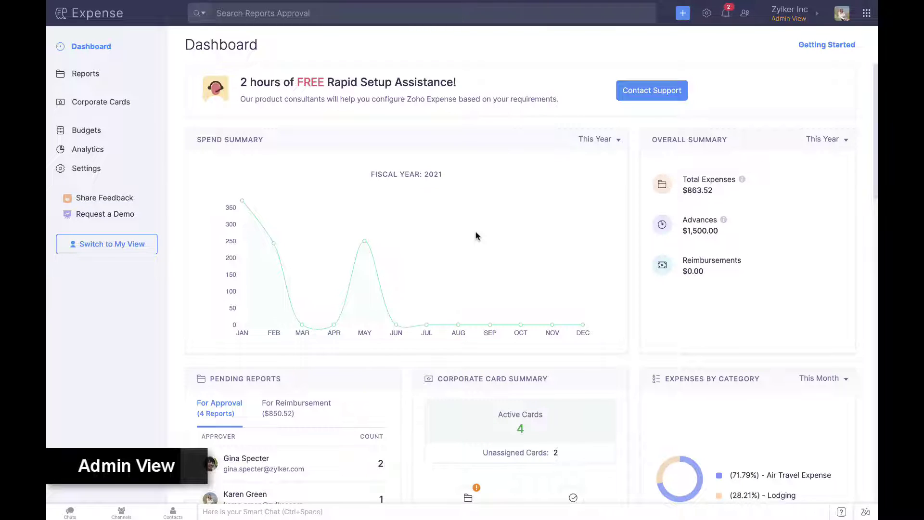
Set report approvals in Settings to Custom Approval.
{"action": "left_click", "coordinate": [112, 172]}
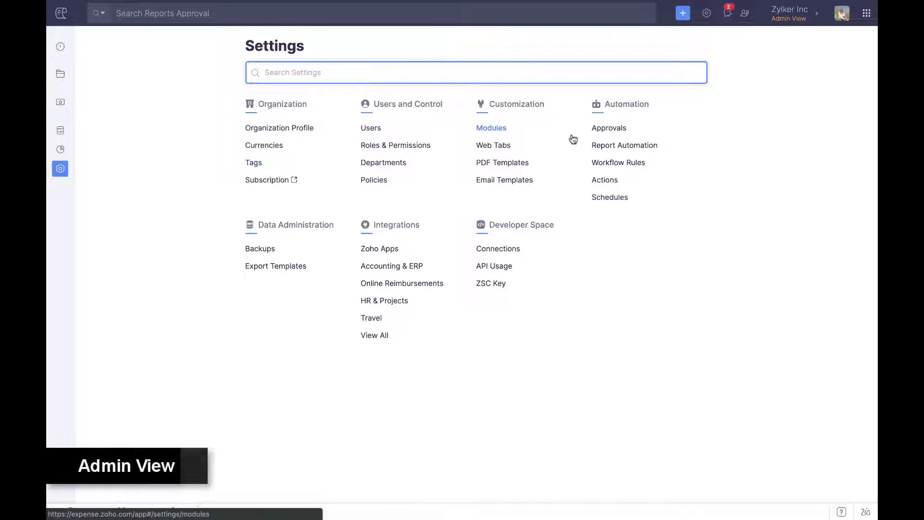
{"action": "left_click", "coordinate": [602, 130]}
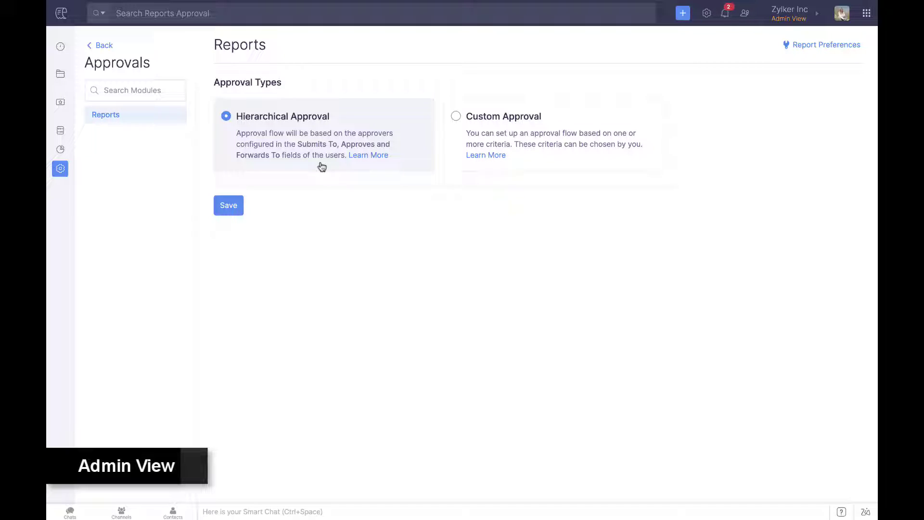
{"action": "left_click", "coordinate": [456, 116]}
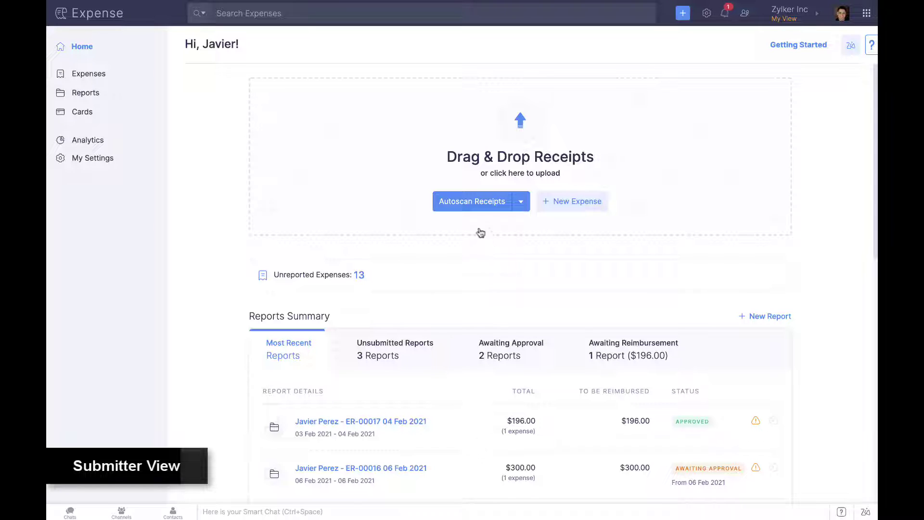
Autoscan Fast Food (UK).png and save its Poppies Fish & Chips expense itemized into line items.
{"action": "left_click", "coordinate": [475, 205]}
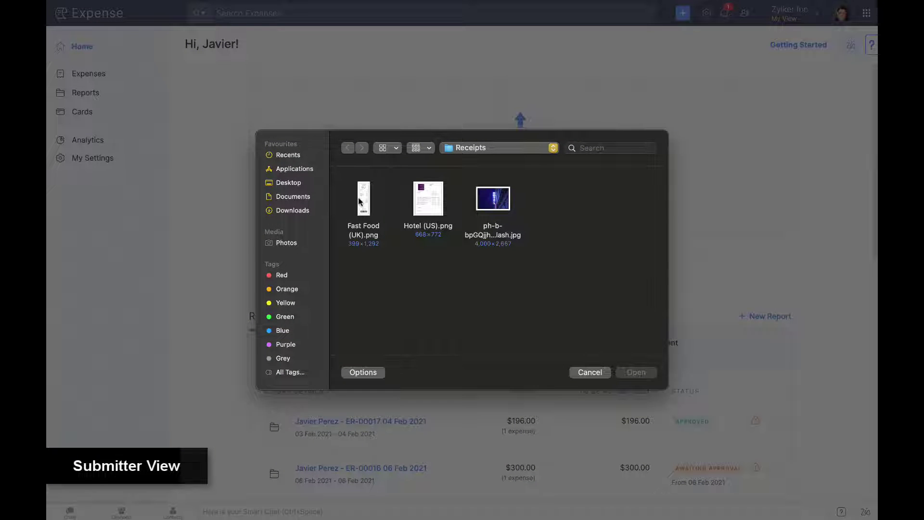
{"action": "double_click", "coordinate": [361, 199]}
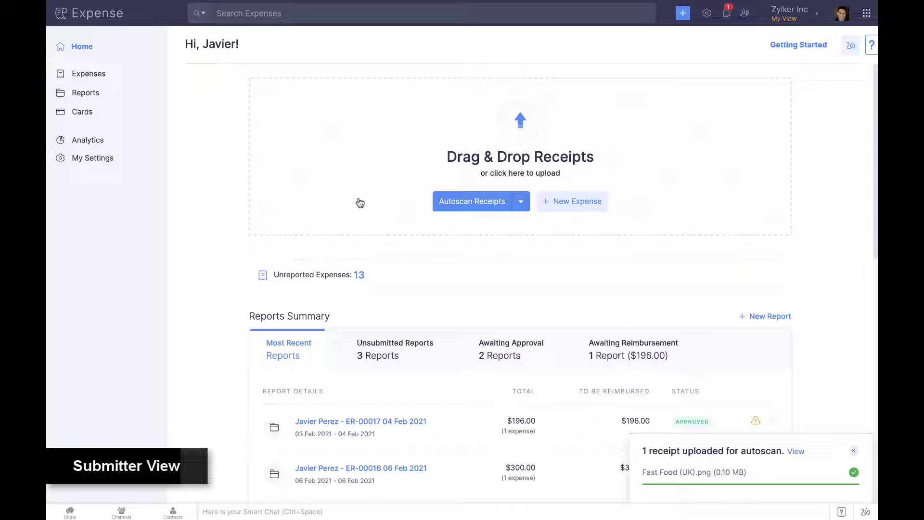
{"action": "left_click", "coordinate": [102, 77]}
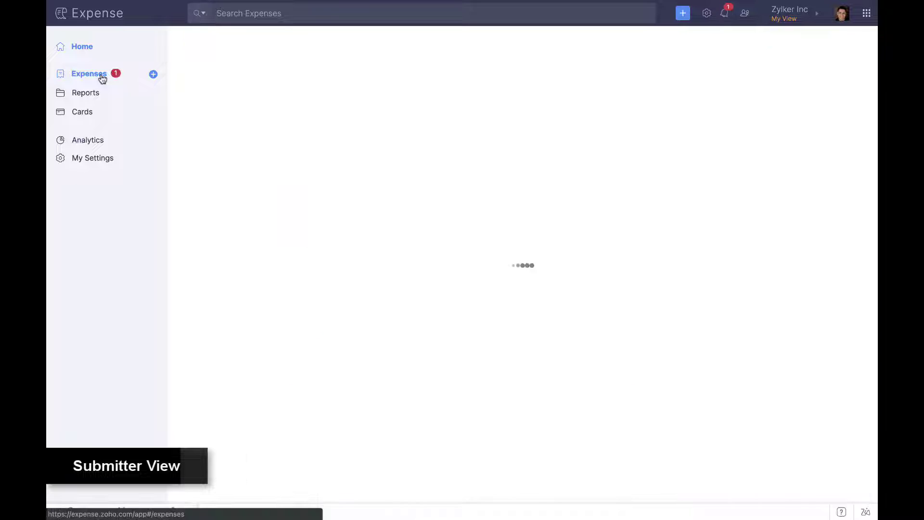
{"action": "left_click", "coordinate": [431, 200]}
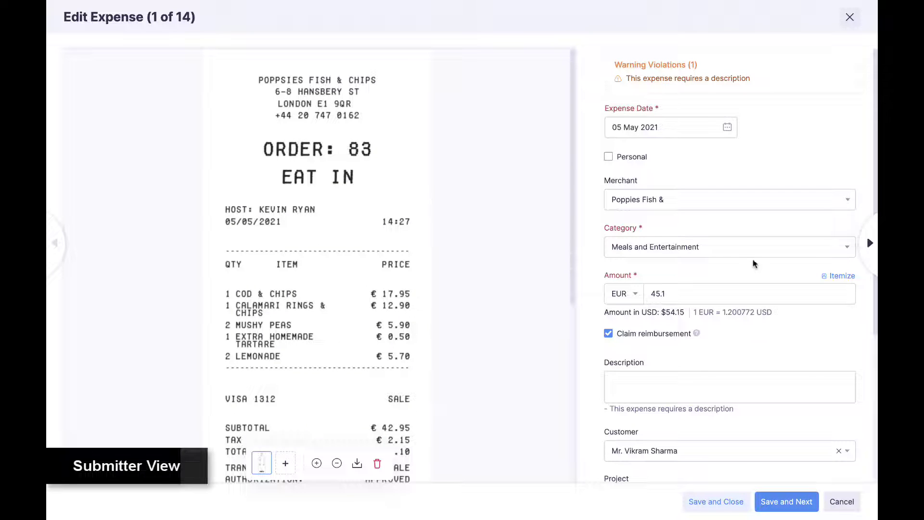
{"action": "left_click", "coordinate": [837, 276]}
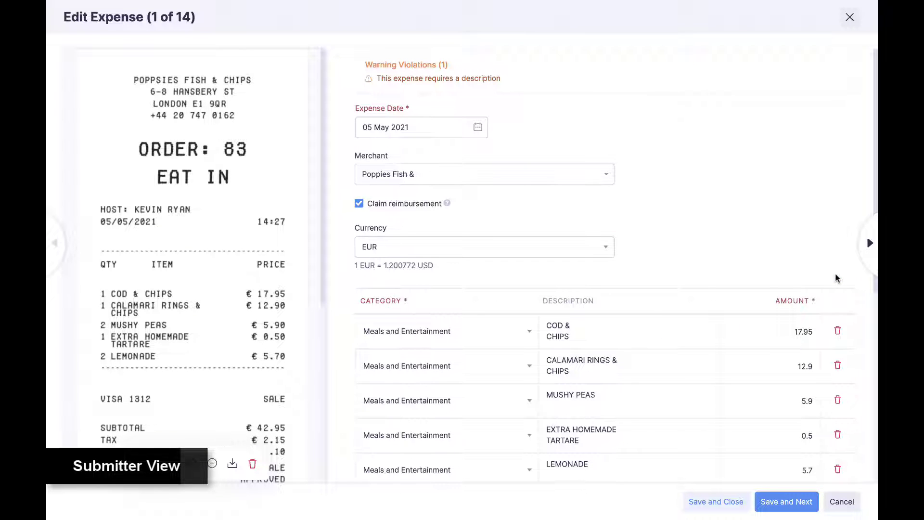
{"action": "left_click", "coordinate": [722, 503]}
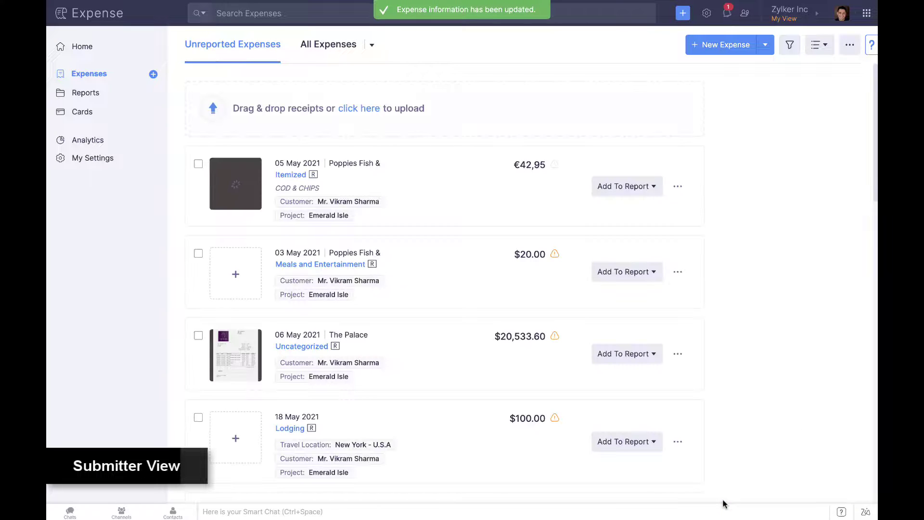
Upload Hotel (US).png from WorkDrive for autoscan, cropped to the receipt's edges.
{"action": "left_click", "coordinate": [73, 47]}
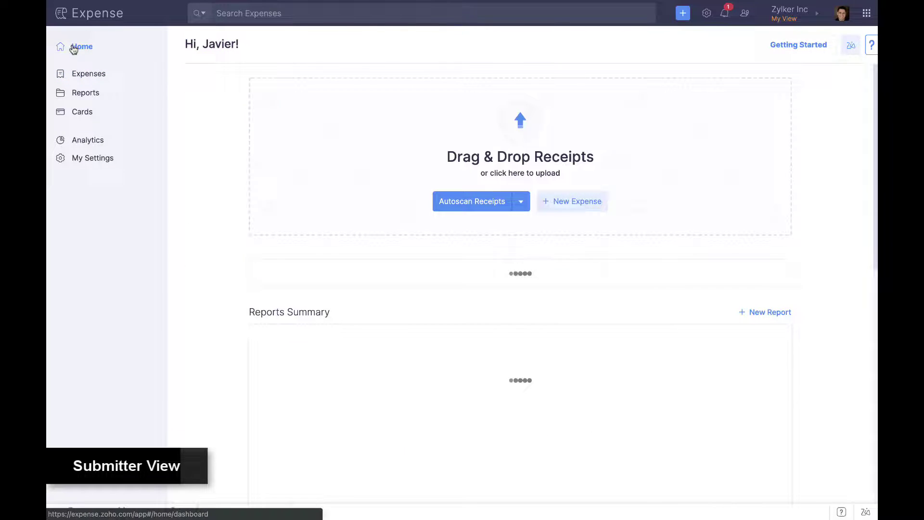
{"action": "left_click", "coordinate": [521, 202]}
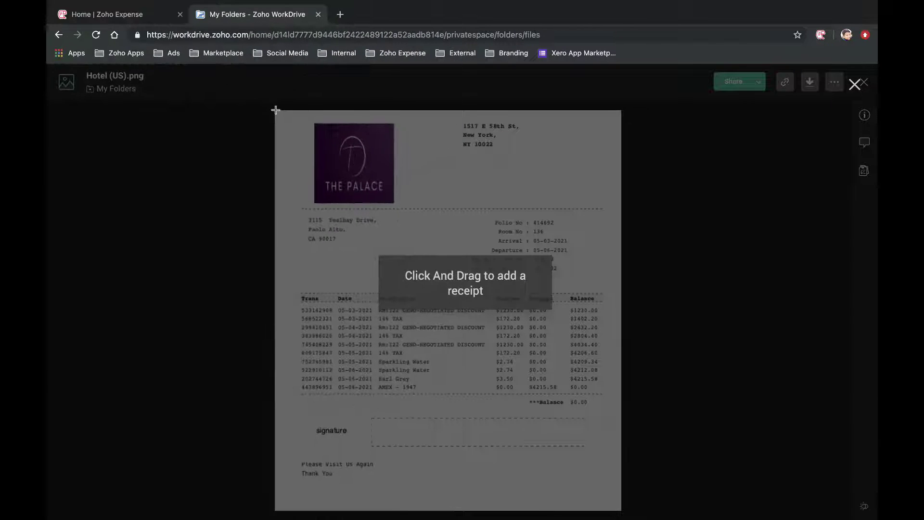
{"action": "left_click_drag", "start_coordinate": [274, 109], "coordinate": [621, 509]}
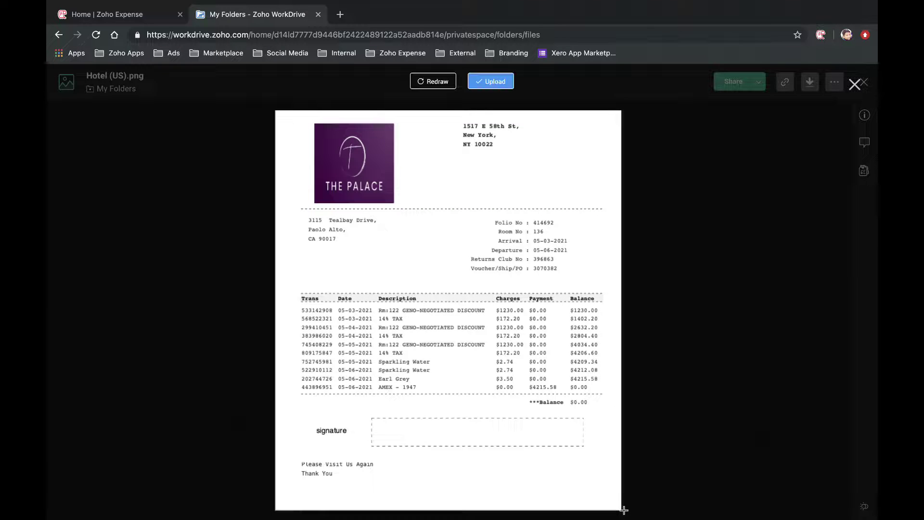
{"action": "left_click", "coordinate": [503, 83]}
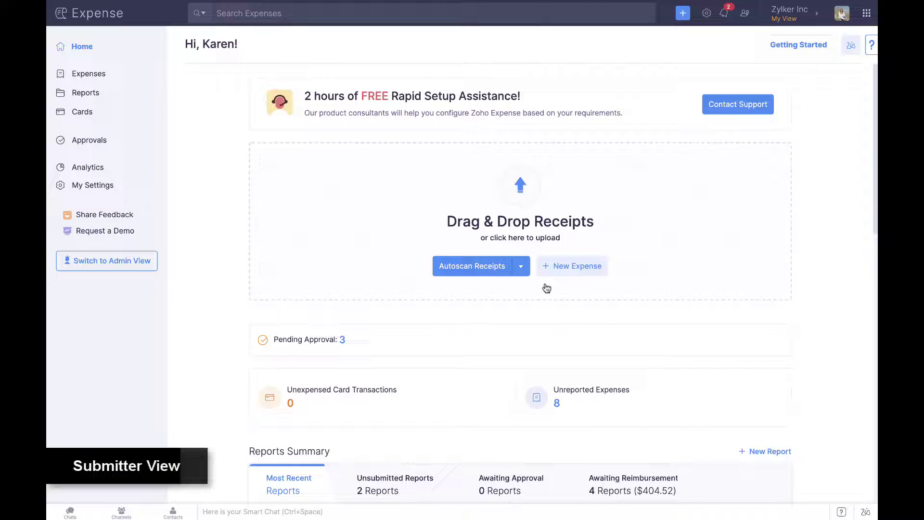
Start a new expense, toggle reimbursement off and on, and try itemizing in USD before reverting.
{"action": "left_click", "coordinate": [559, 267]}
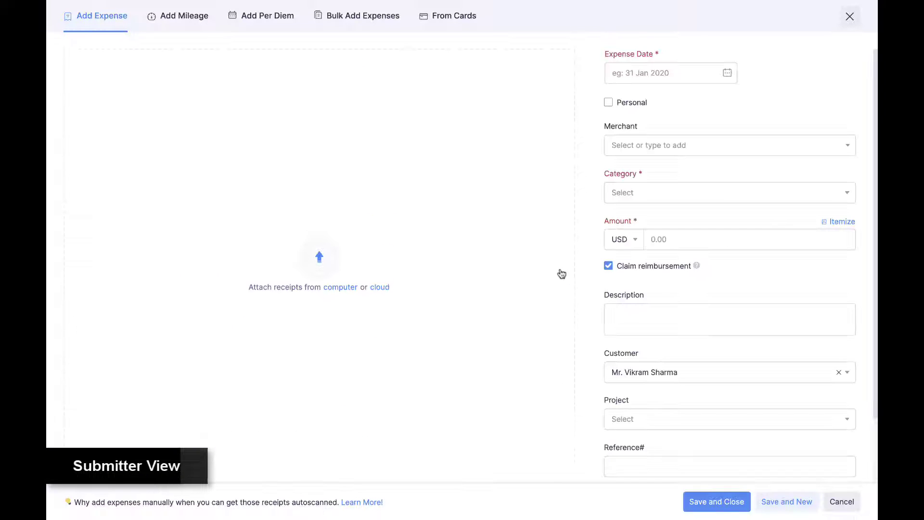
{"action": "left_click", "coordinate": [608, 266]}
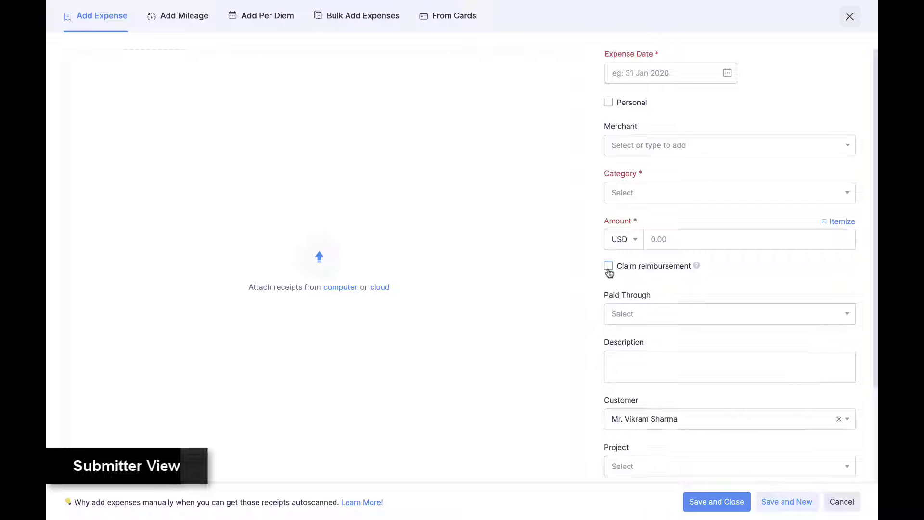
{"action": "left_click", "coordinate": [608, 266]}
{"action": "left_click", "coordinate": [853, 222]}
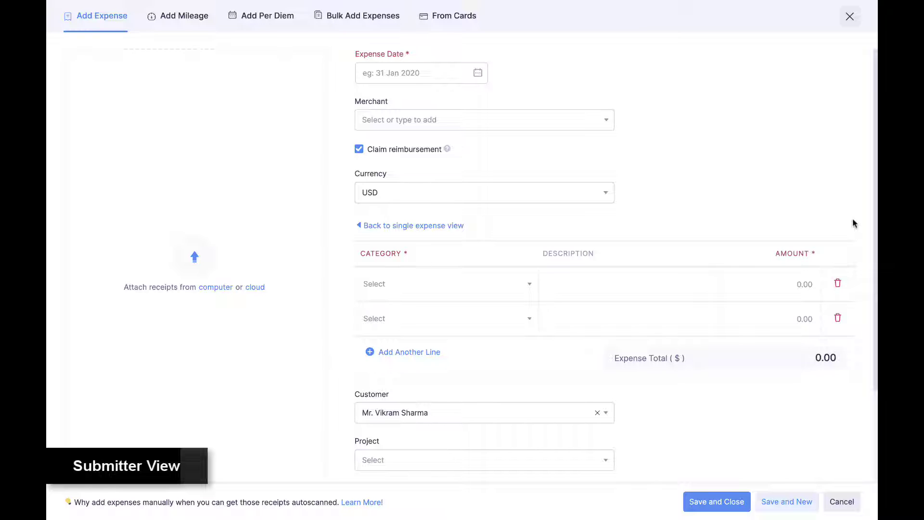
{"action": "left_click", "coordinate": [559, 201]}
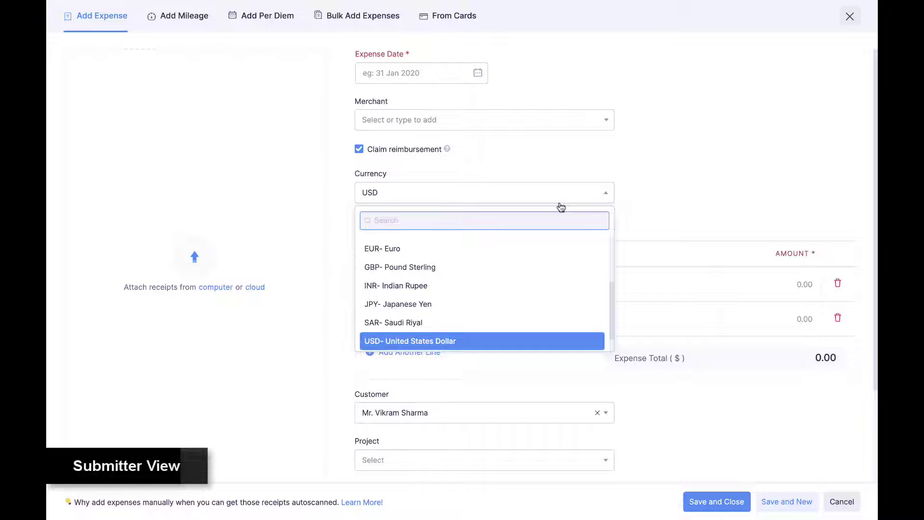
{"action": "left_click", "coordinate": [483, 201]}
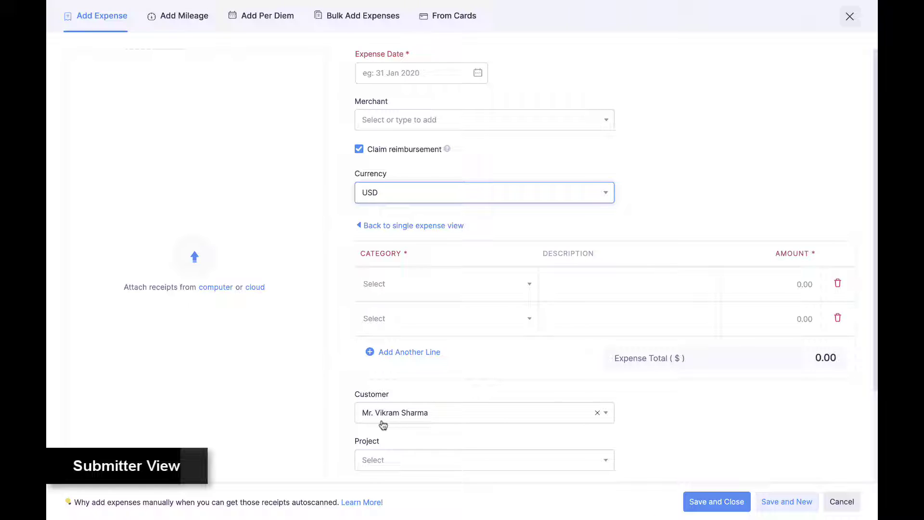
{"action": "left_click", "coordinate": [417, 221]}
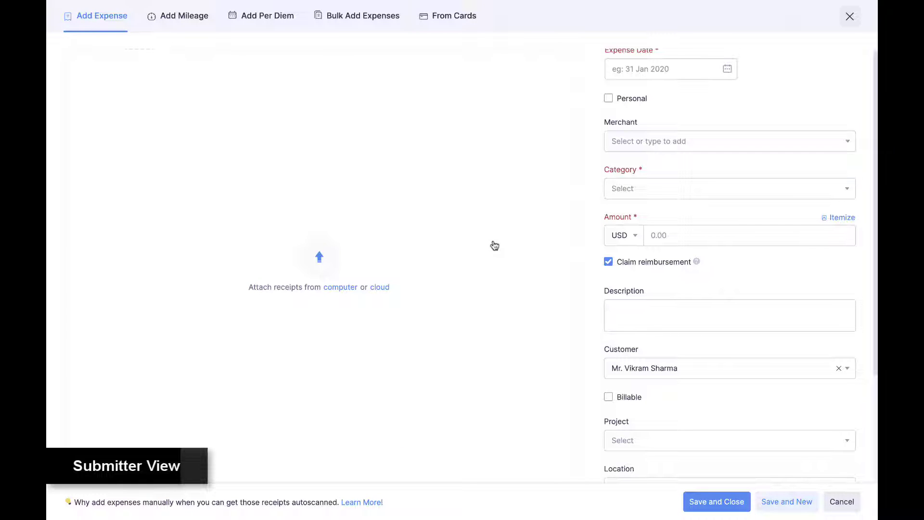
Set the category to Team lunch, then Work from home, and switch to the mileage form.
{"action": "left_click", "coordinate": [744, 198]}
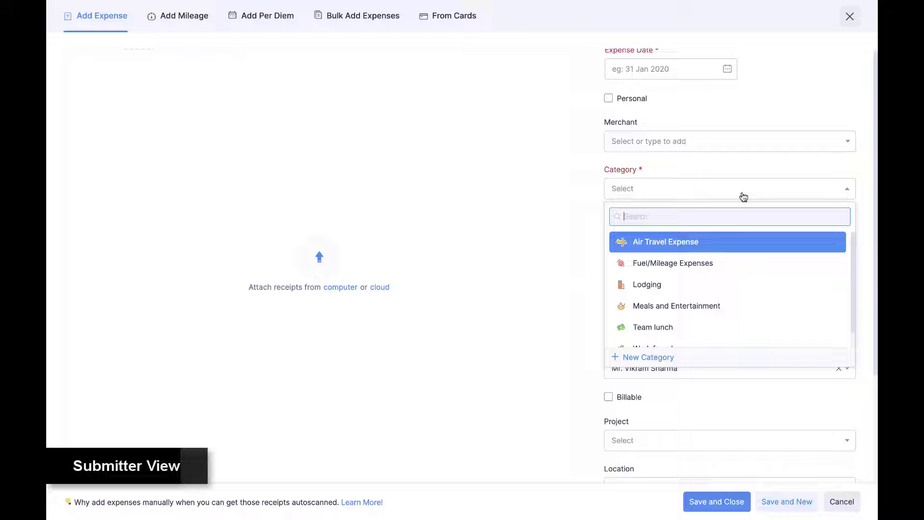
{"action": "left_click", "coordinate": [709, 326]}
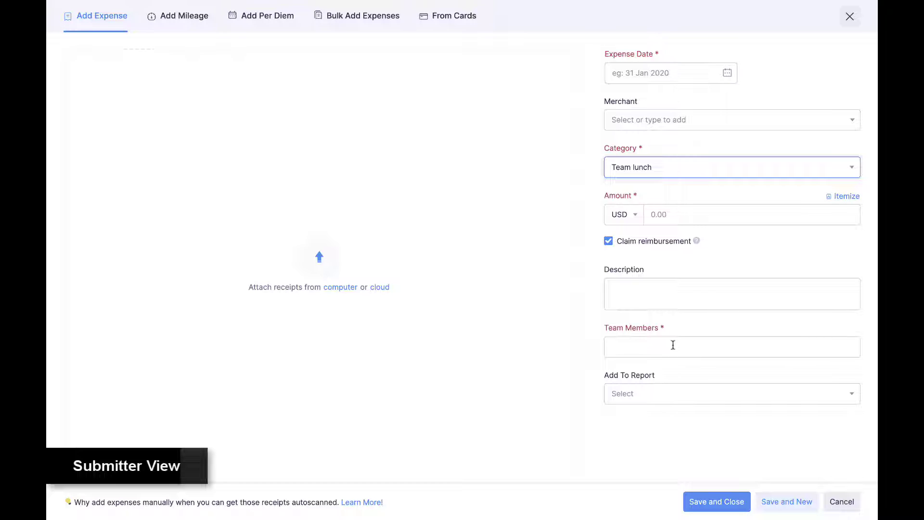
{"action": "left_click", "coordinate": [687, 172]}
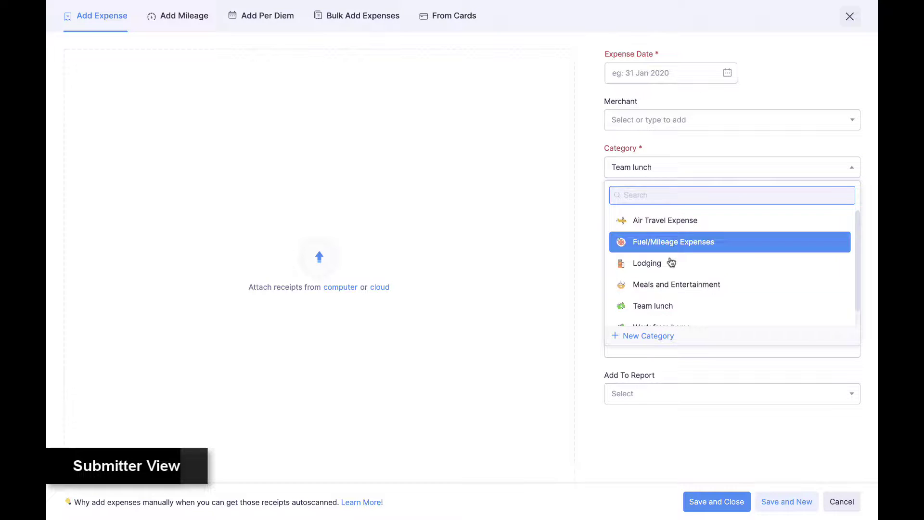
{"action": "scroll", "coordinate": [664, 307], "scroll_direction": "down", "scroll_amount": 1}
{"action": "left_click", "coordinate": [661, 304]}
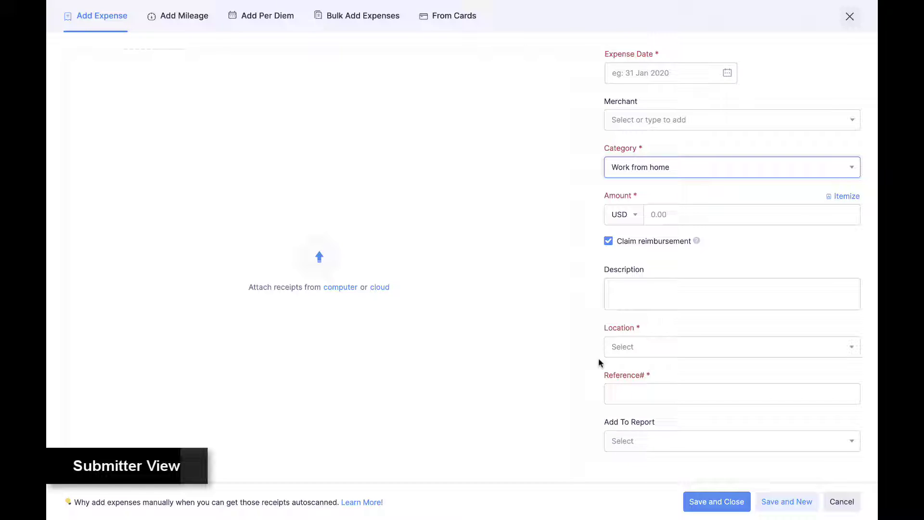
{"action": "left_click", "coordinate": [189, 19]}
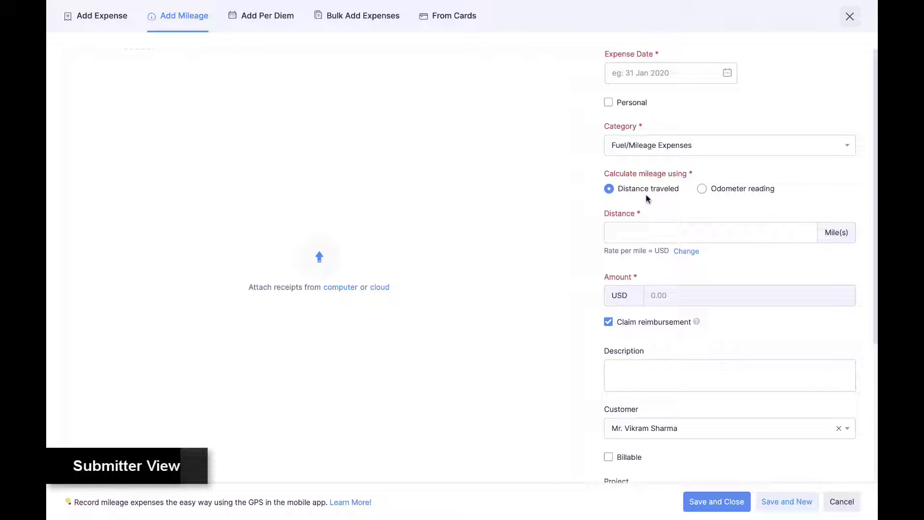
Choose Mumbai - India as the travel location for a per diem expense.
{"action": "left_click", "coordinate": [701, 190]}
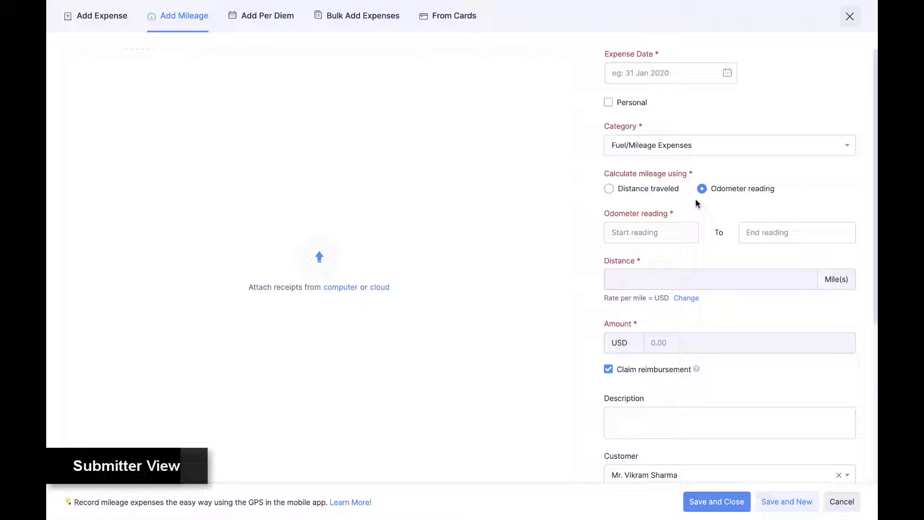
{"action": "left_click", "coordinate": [266, 16]}
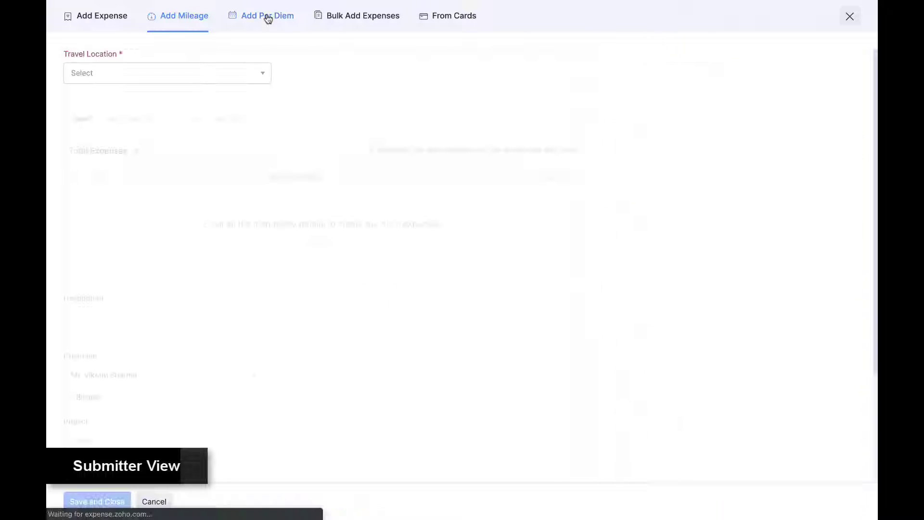
{"action": "left_click", "coordinate": [230, 79]}
{"action": "left_click", "coordinate": [199, 149]}
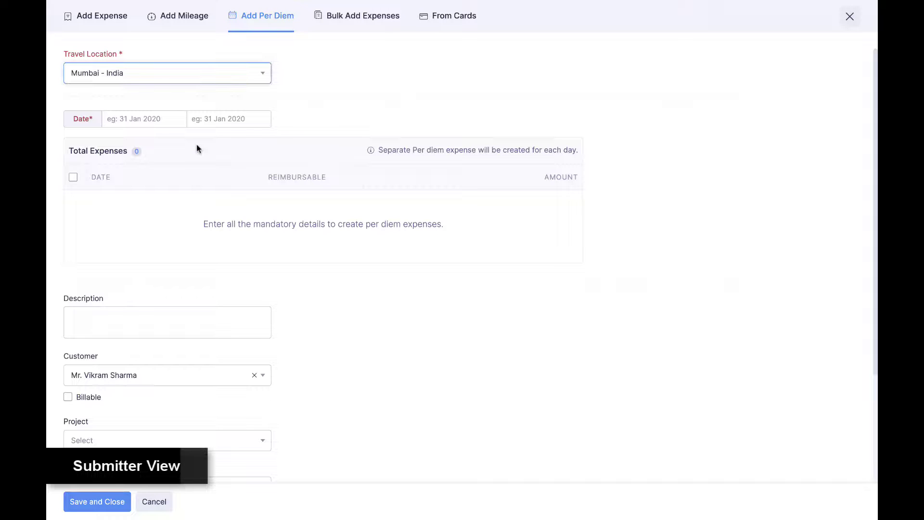
Set the per diem dates from 21 to 27 May 2021, giving seven Rs.500.00 daily rows.
{"action": "left_click", "coordinate": [159, 119]}
{"action": "left_click", "coordinate": [219, 243]}
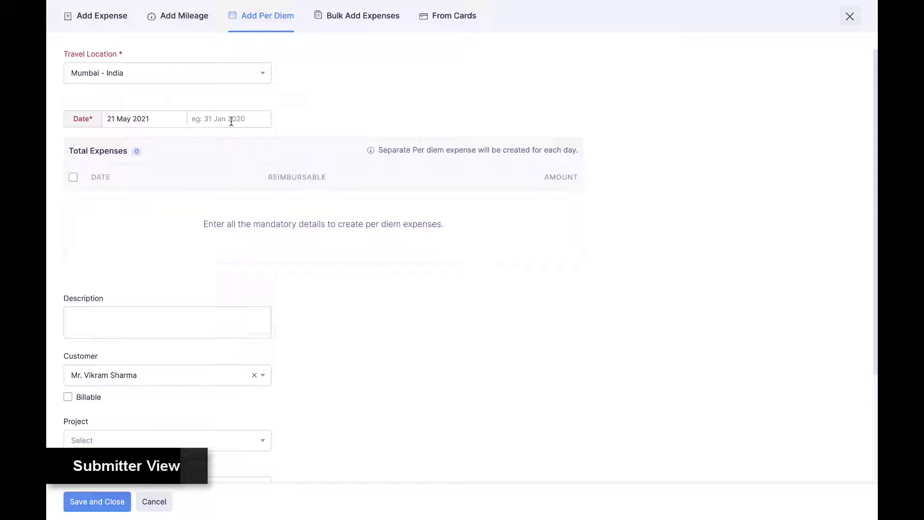
{"action": "left_click", "coordinate": [231, 120]}
{"action": "left_click", "coordinate": [253, 262]}
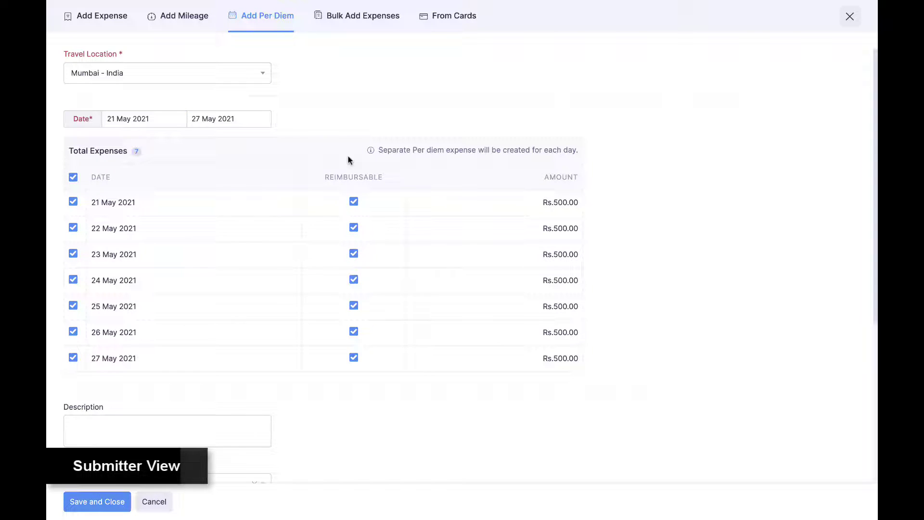
{"action": "left_click", "coordinate": [450, 15]}
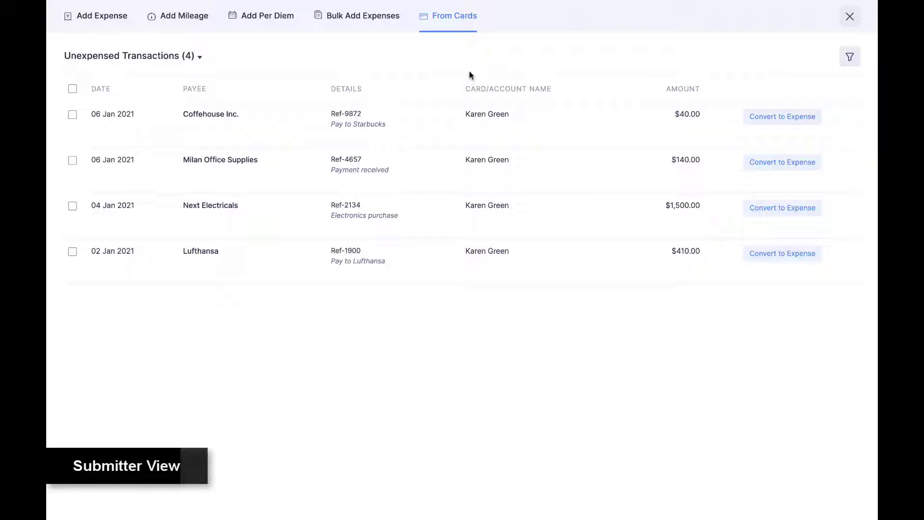
Convert the $40.00 Coffehouse Inc. card transaction into a manually entered expense and close the dialog.
{"action": "left_click", "coordinate": [765, 117]}
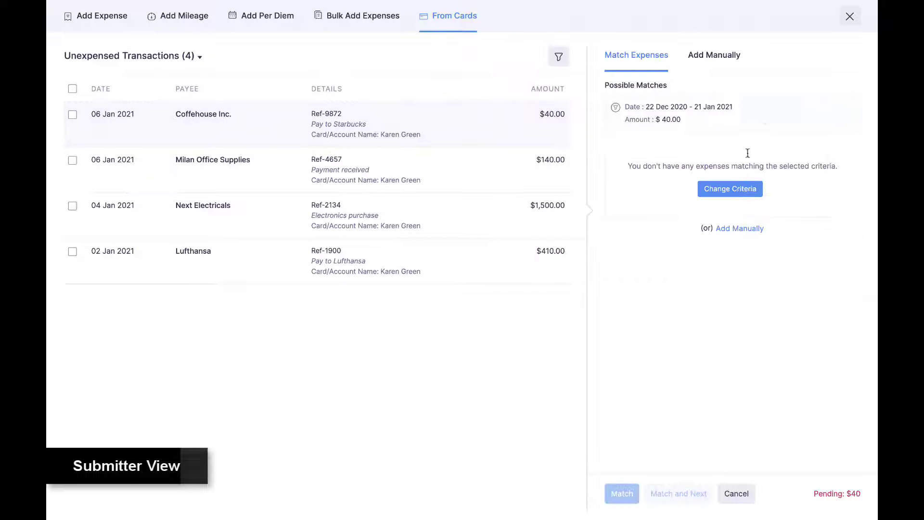
{"action": "left_click", "coordinate": [733, 227]}
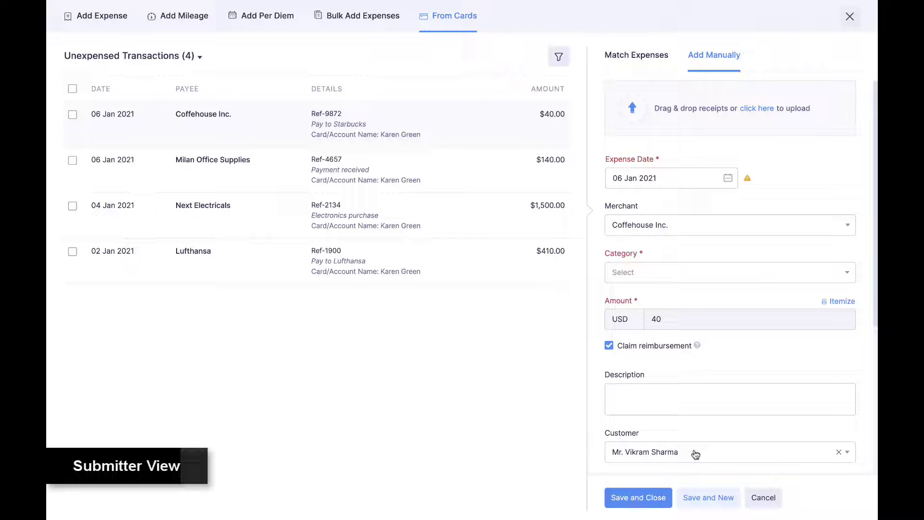
{"action": "left_click", "coordinate": [639, 495]}
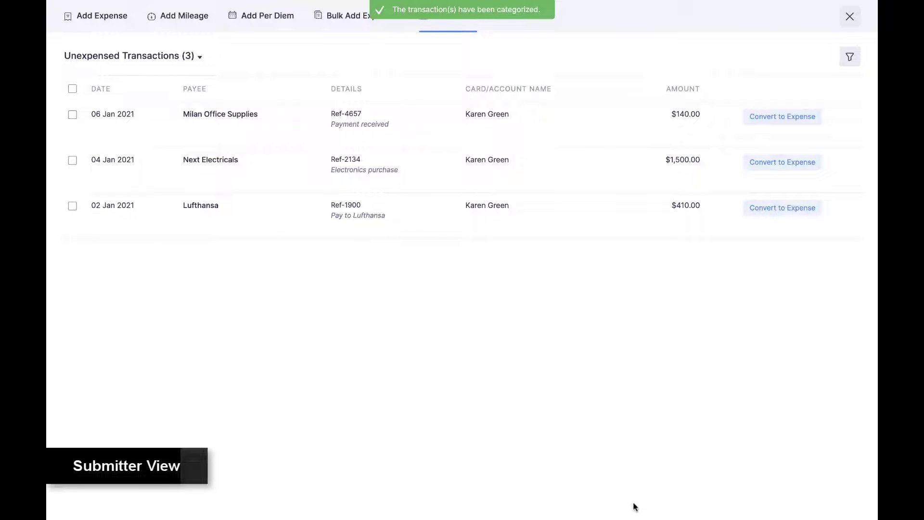
{"action": "left_click", "coordinate": [854, 20]}
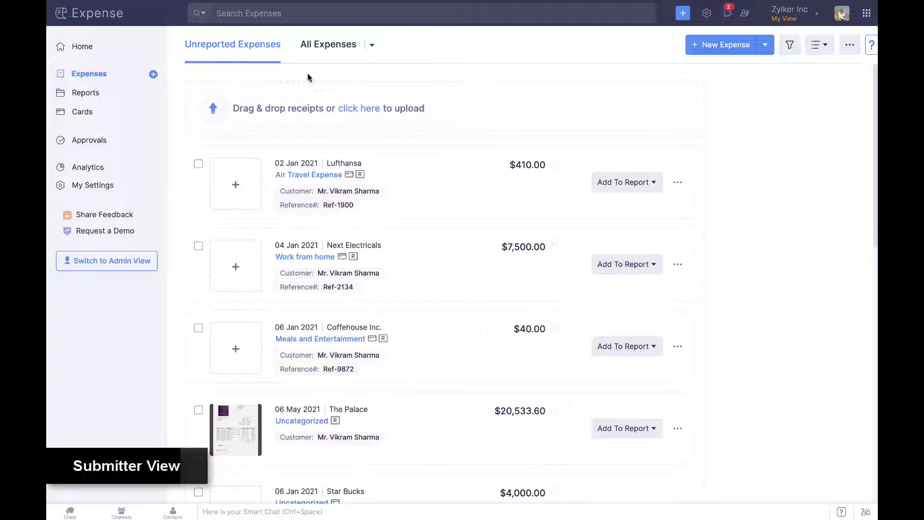
Review the expense list's sort, filter and view menus, then enable monthly Report Automation.
{"action": "left_click", "coordinate": [849, 46]}
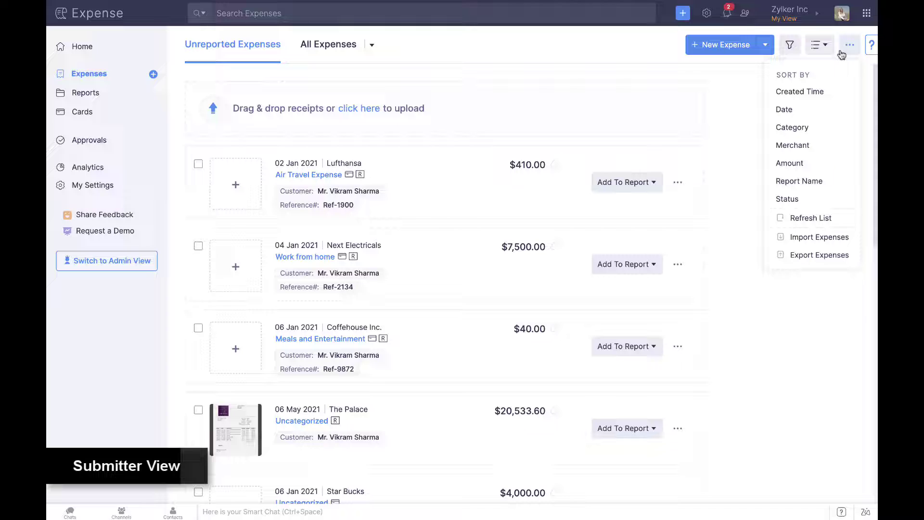
{"action": "left_click", "coordinate": [790, 48]}
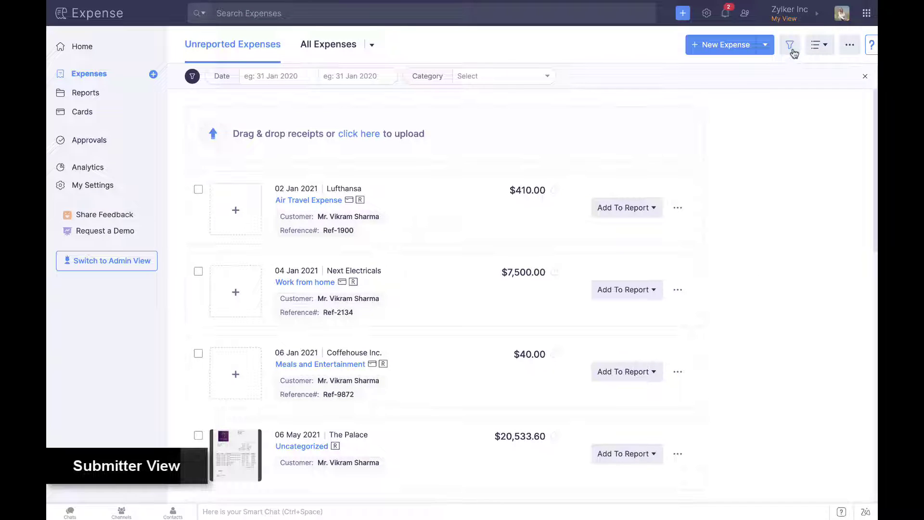
{"action": "left_click", "coordinate": [369, 49]}
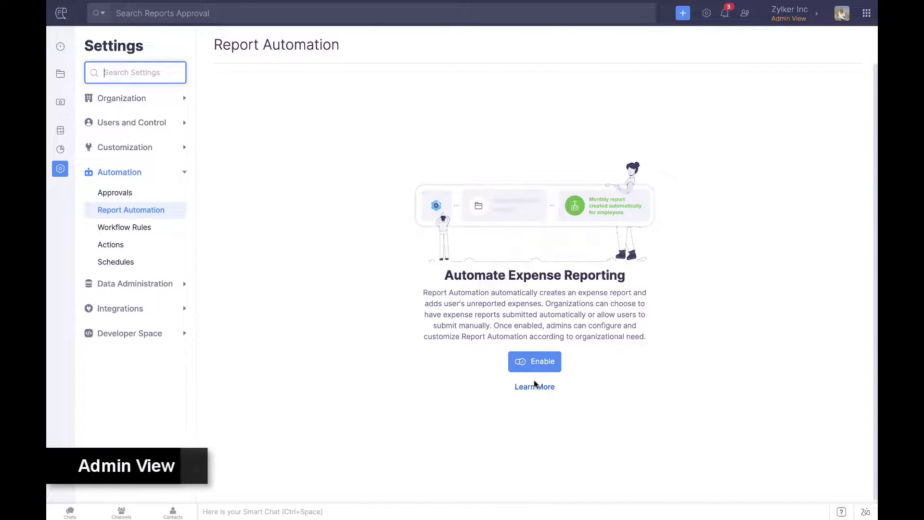
{"action": "left_click", "coordinate": [533, 359]}
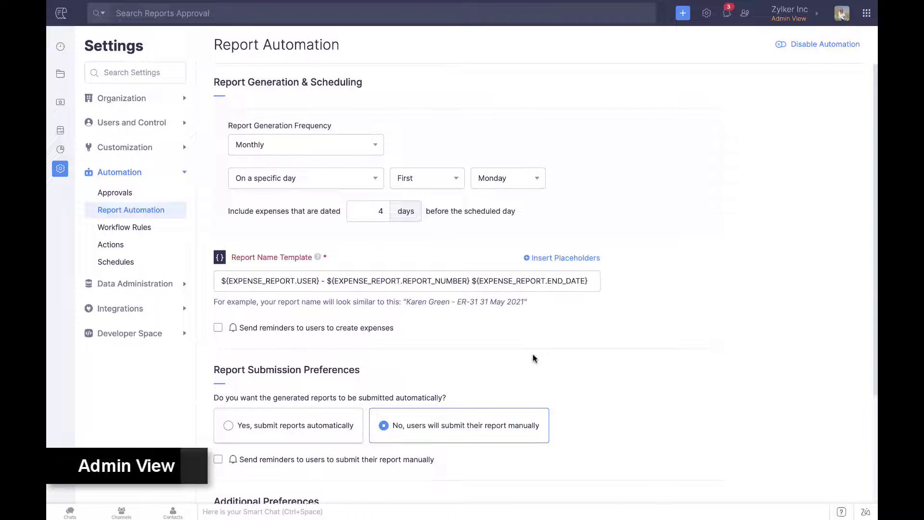
{"action": "scroll", "coordinate": [533, 359], "scroll_direction": "down", "scroll_amount": 3}
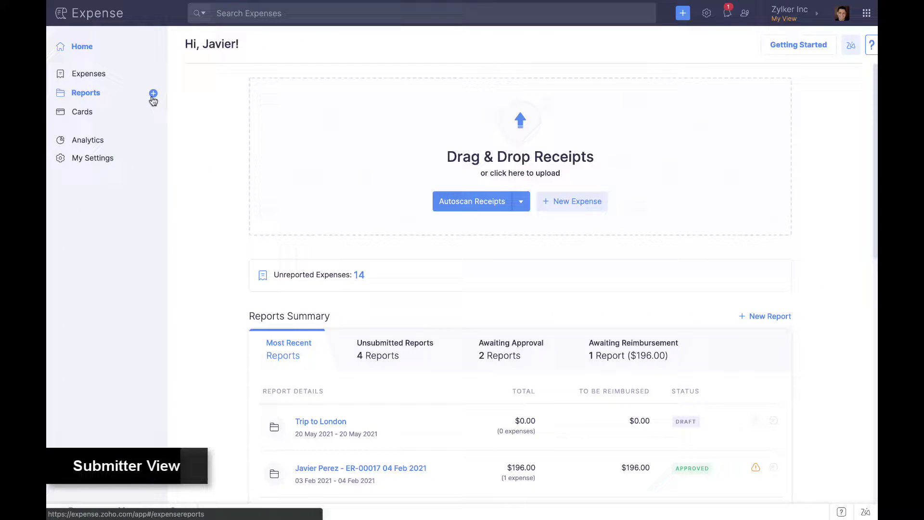
Create a report named 'Business Expense' and add all 14 unreported expenses to it.
{"action": "left_click", "coordinate": [153, 96]}
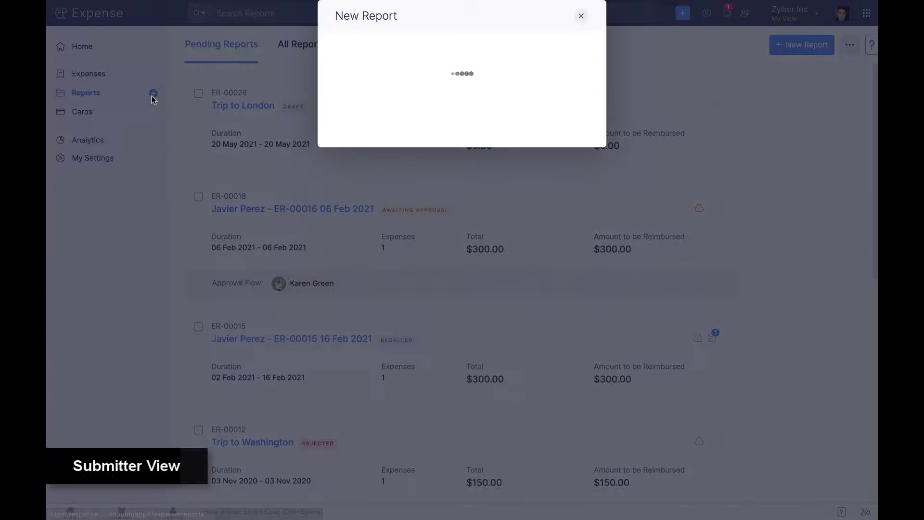
{"action": "type", "text": "Business Expense"}
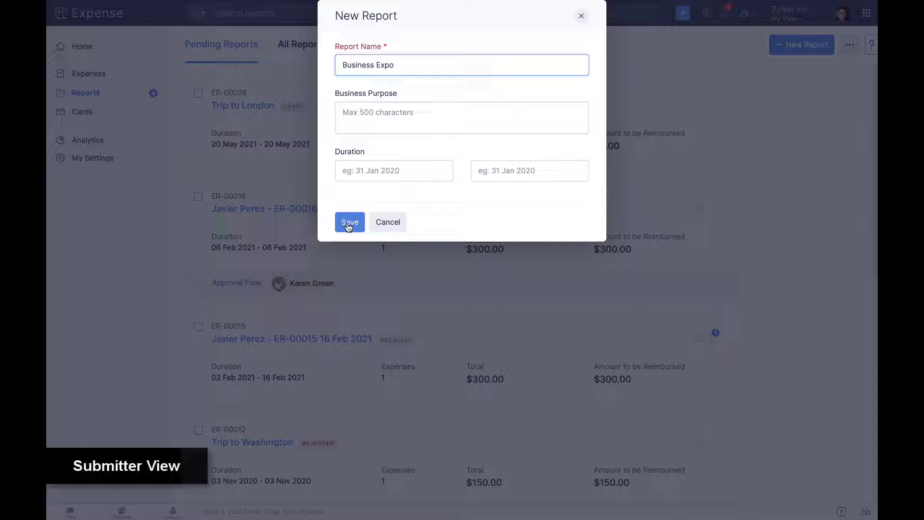
{"action": "left_click", "coordinate": [347, 222]}
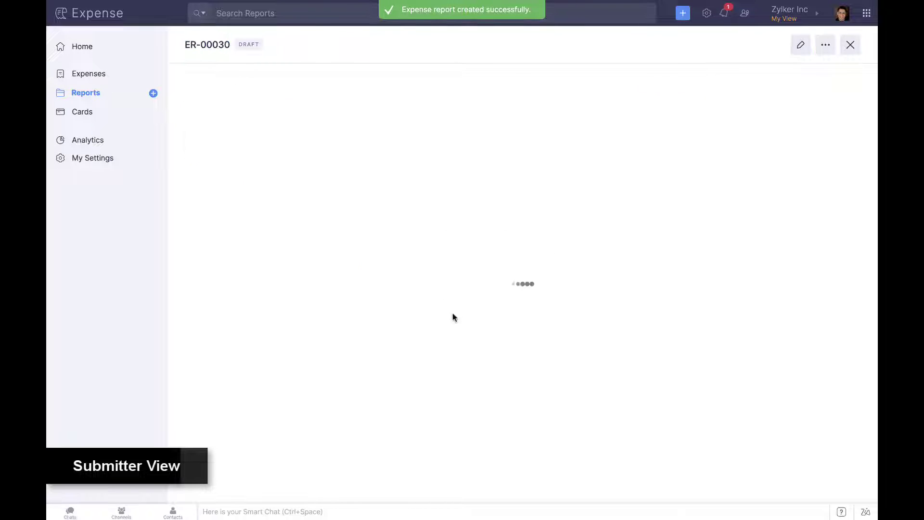
{"action": "left_click", "coordinate": [443, 328]}
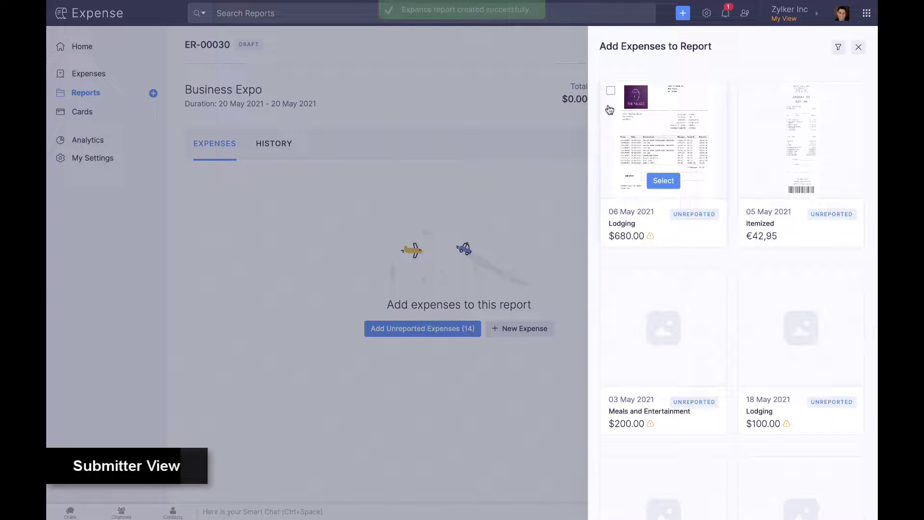
{"action": "left_click", "coordinate": [609, 94]}
{"action": "left_click", "coordinate": [605, 88]}
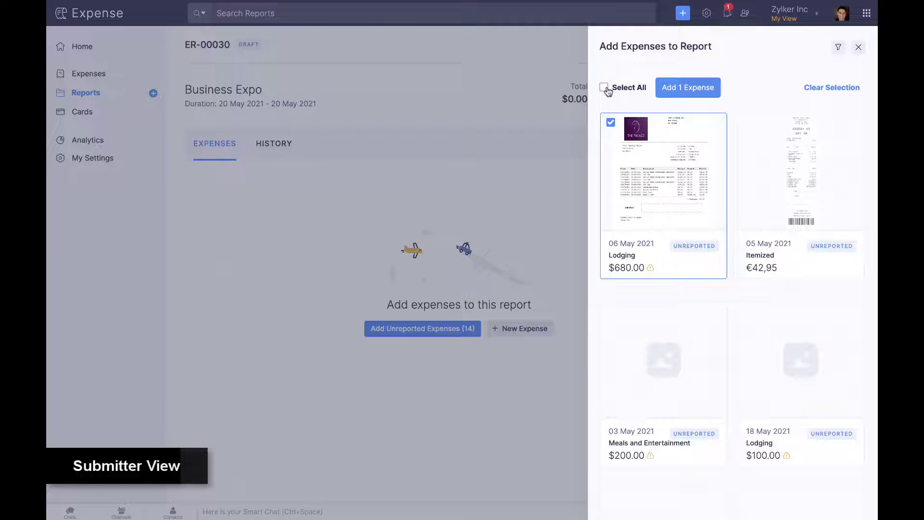
{"action": "left_click", "coordinate": [678, 86]}
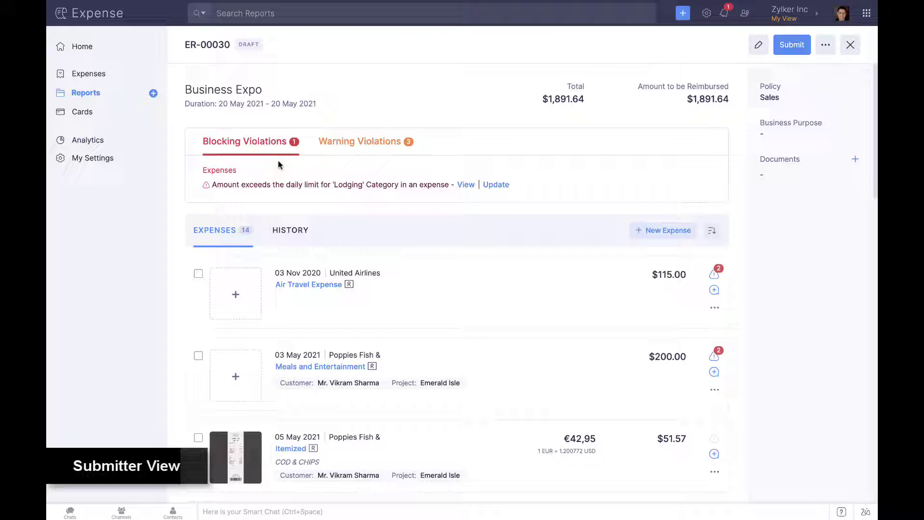
Check the over-limit Lodging expense, then submit the report for approval.
{"action": "left_click", "coordinate": [490, 190]}
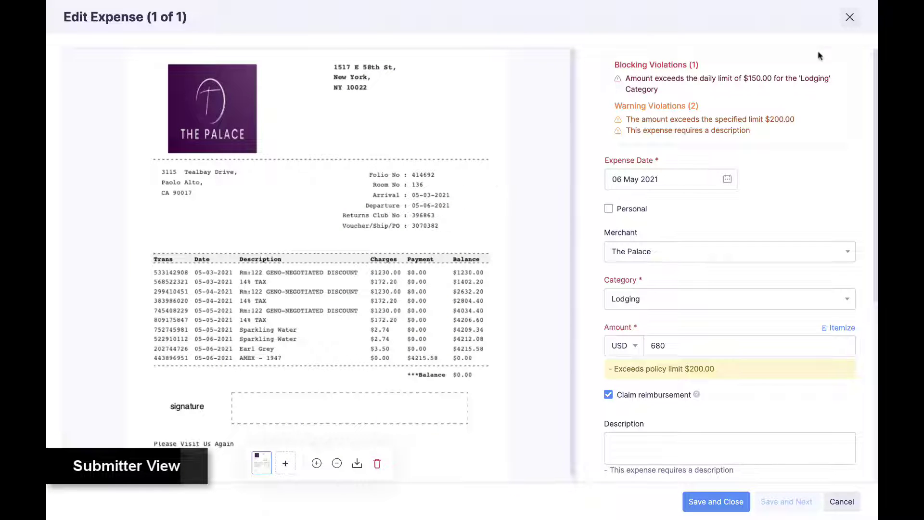
{"action": "left_click", "coordinate": [849, 16]}
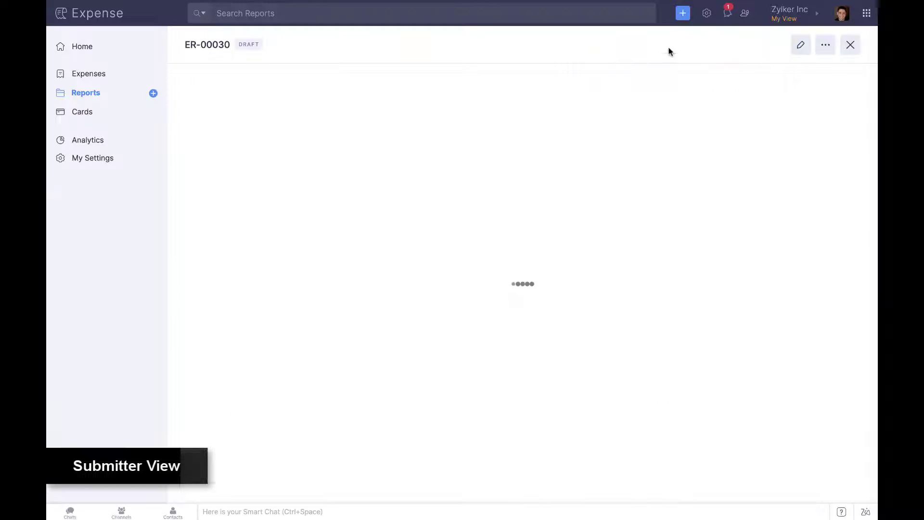
{"action": "left_click", "coordinate": [93, 92]}
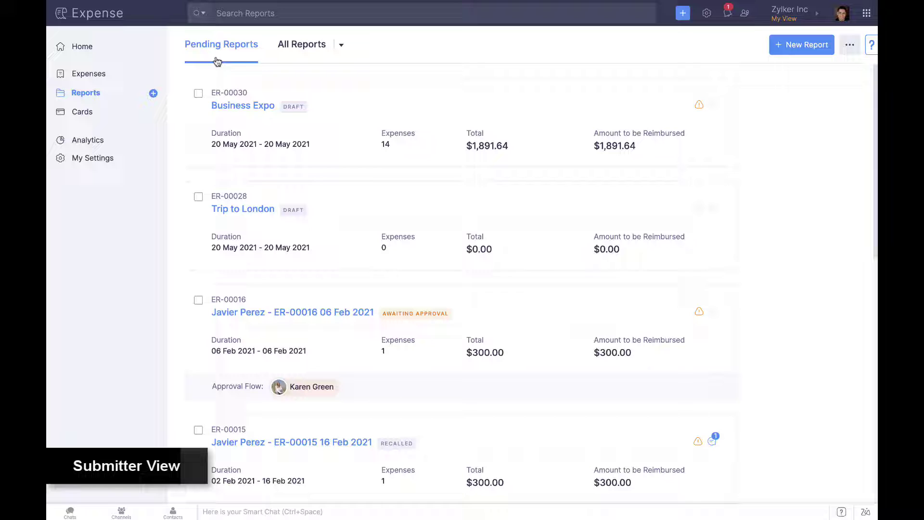
{"action": "left_click", "coordinate": [284, 147]}
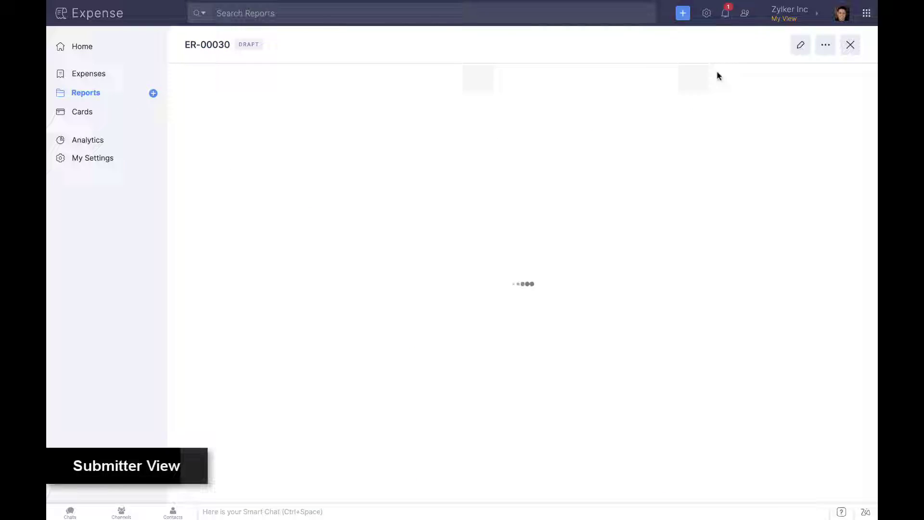
{"action": "left_click", "coordinate": [784, 48]}
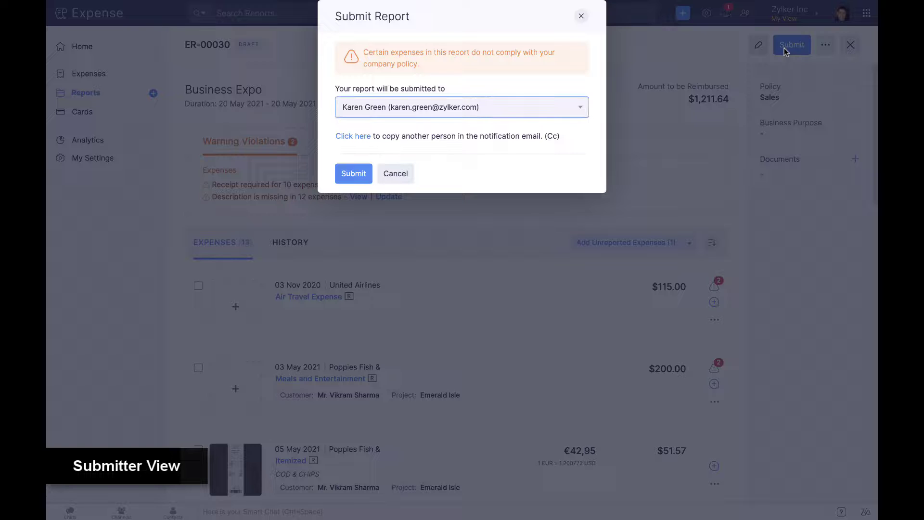
{"action": "left_click", "coordinate": [359, 171]}
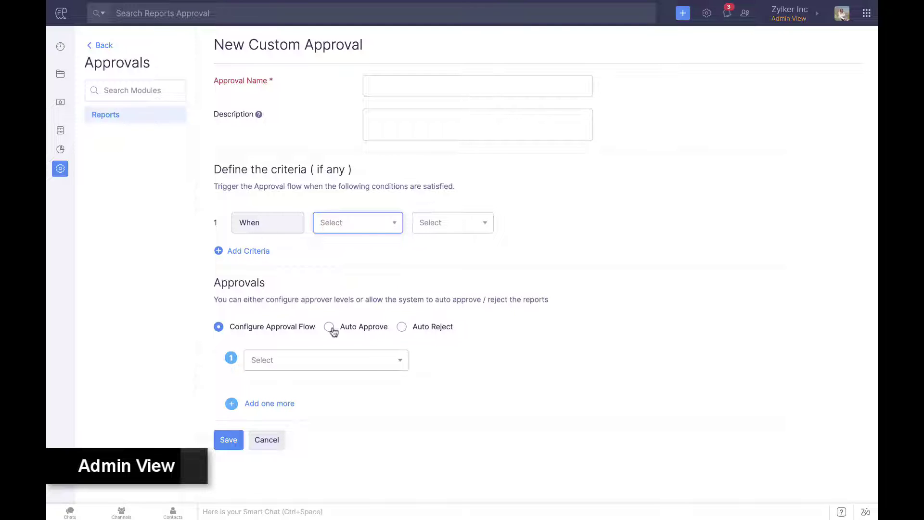
Enable auto-approval, comment on ER-00031's first expense, and start a chat with a colleague from Contacts.
{"action": "left_click", "coordinate": [330, 327]}
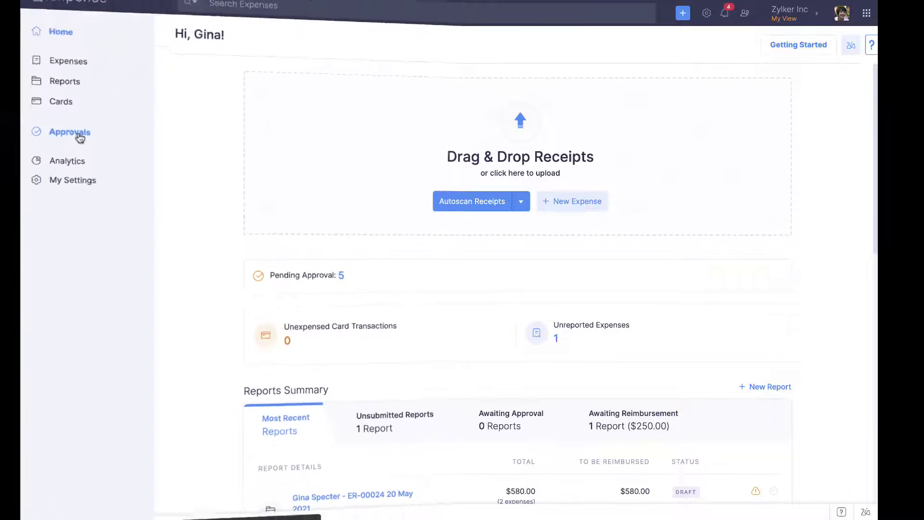
{"action": "left_click", "coordinate": [98, 143]}
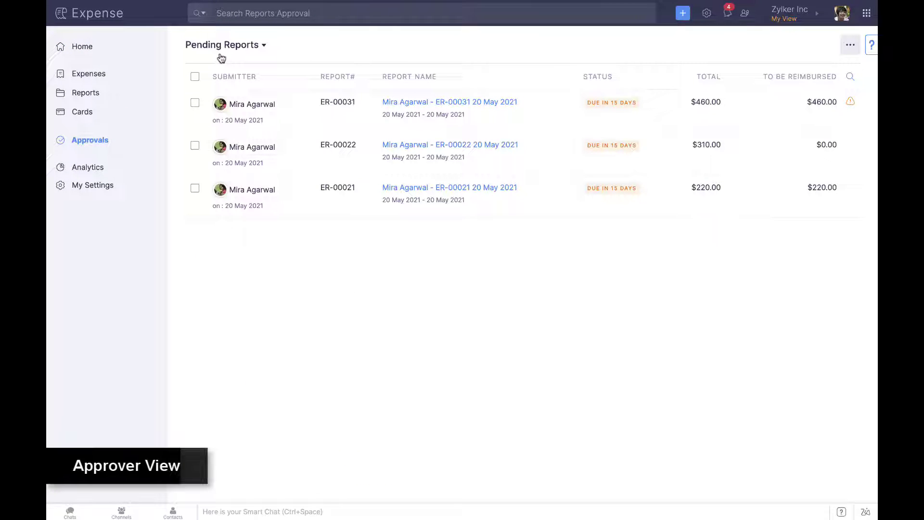
{"action": "left_click", "coordinate": [394, 119]}
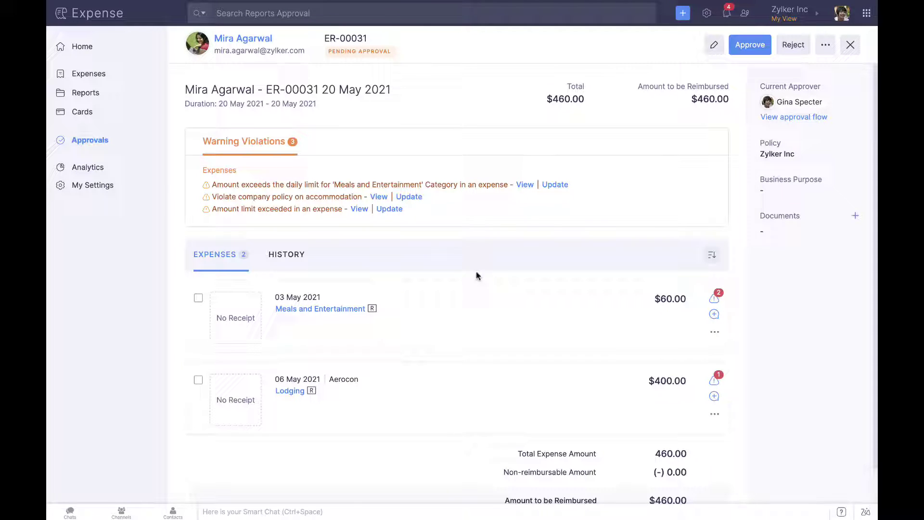
{"action": "left_click", "coordinate": [713, 315]}
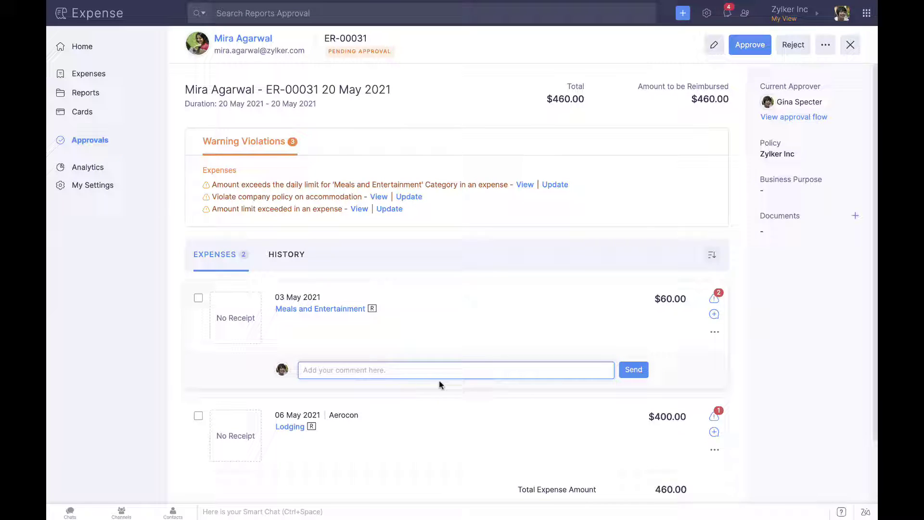
{"action": "left_click", "coordinate": [172, 511]}
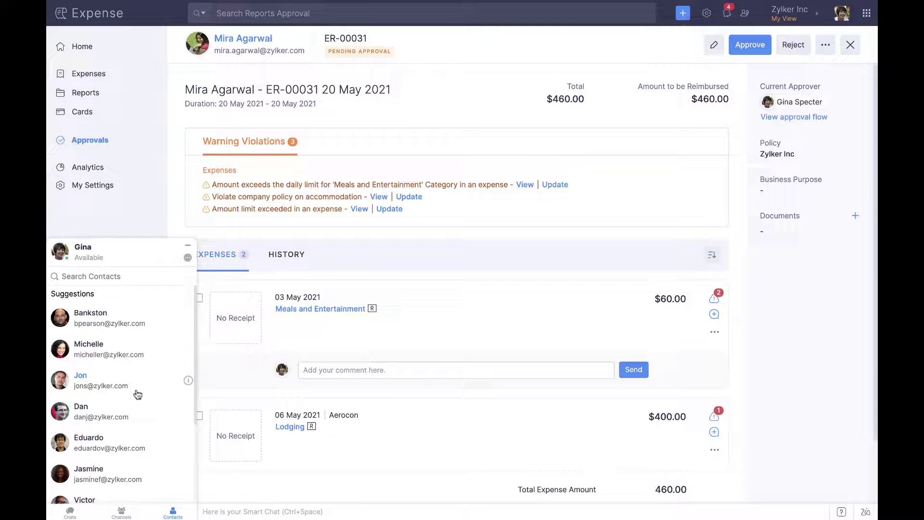
{"action": "left_click", "coordinate": [137, 394]}
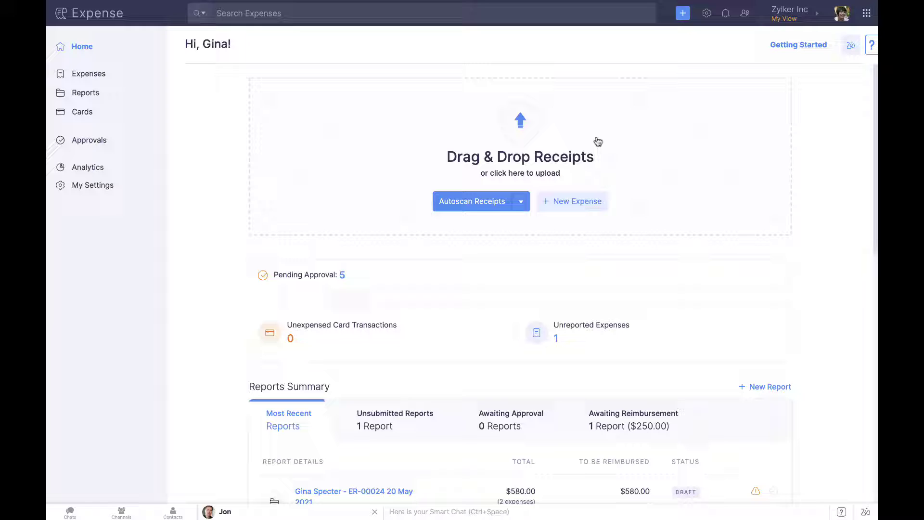
Check notifications and begin adding a delegate in My Settings.
{"action": "left_click", "coordinate": [725, 14]}
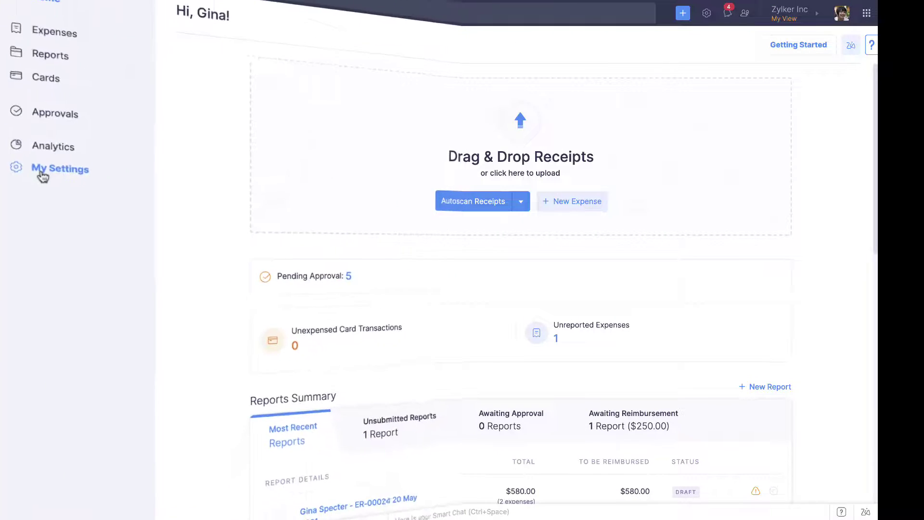
{"action": "left_click", "coordinate": [42, 176]}
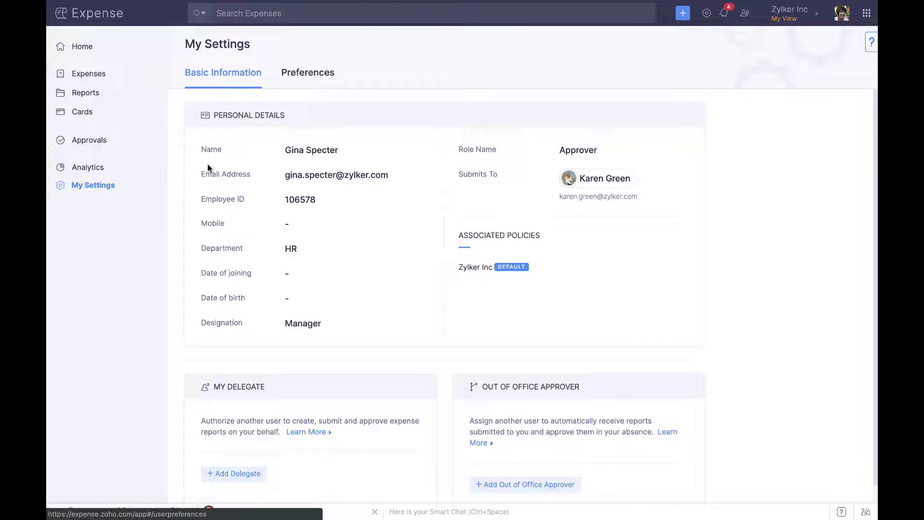
{"action": "scroll", "coordinate": [324, 238], "scroll_direction": "down", "scroll_amount": 1}
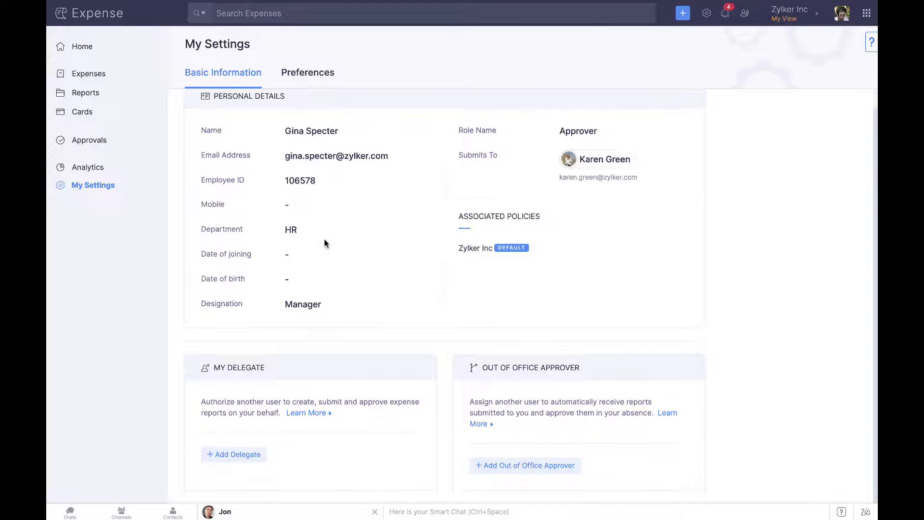
{"action": "left_click", "coordinate": [240, 455]}
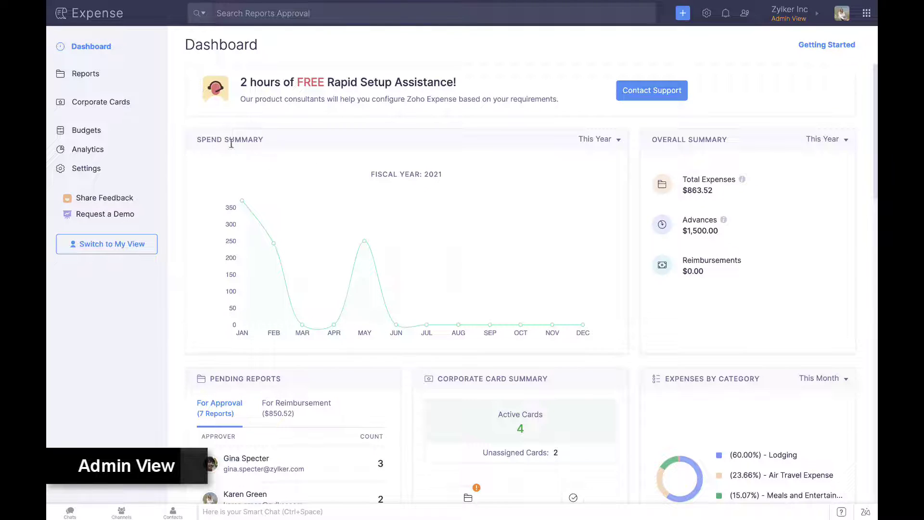
Open report ER-00023 from the reports awaiting reimbursement.
{"action": "left_click", "coordinate": [89, 79]}
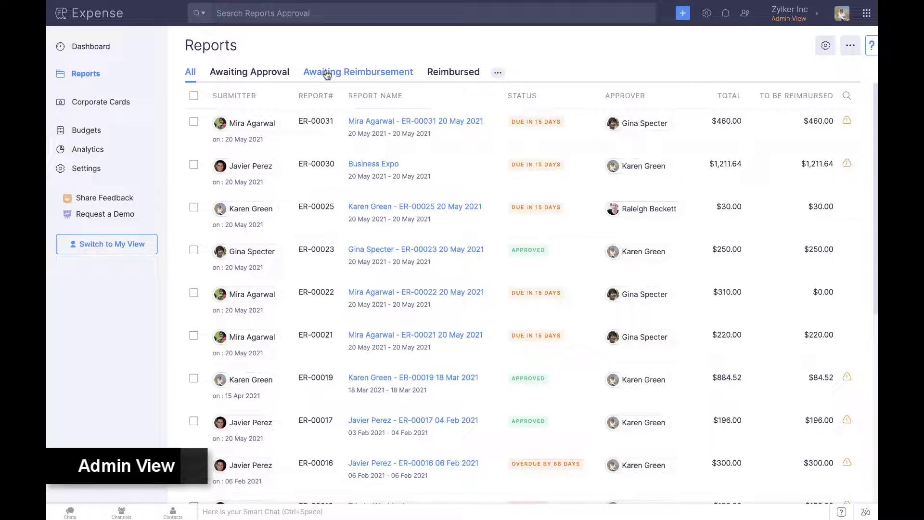
{"action": "left_click", "coordinate": [326, 72]}
{"action": "left_click", "coordinate": [340, 119]}
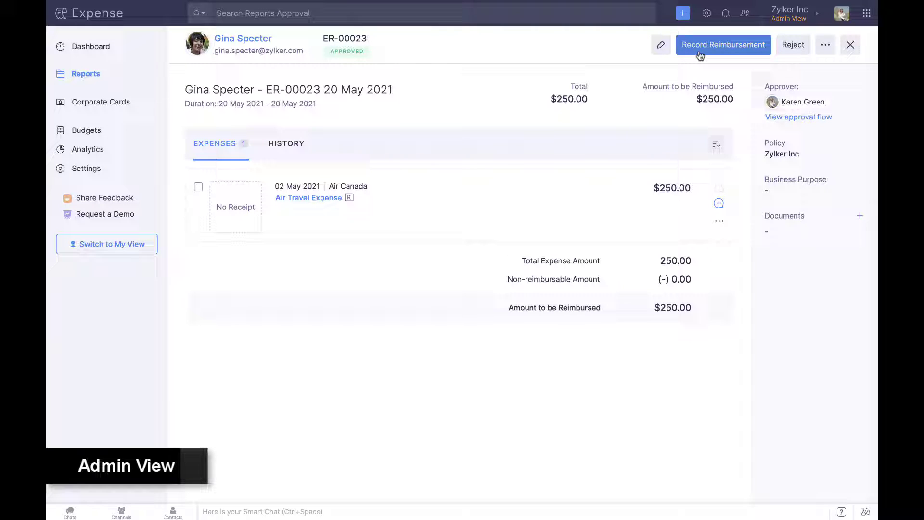
Record the $250.00 reimbursement for ER-00023 as paid through Petty Cash.
{"action": "left_click", "coordinate": [699, 53]}
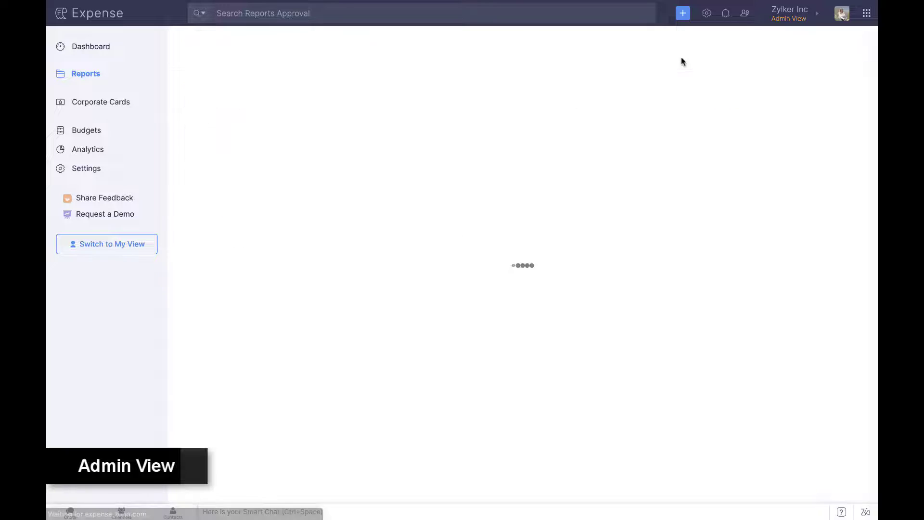
{"action": "left_click", "coordinate": [295, 266]}
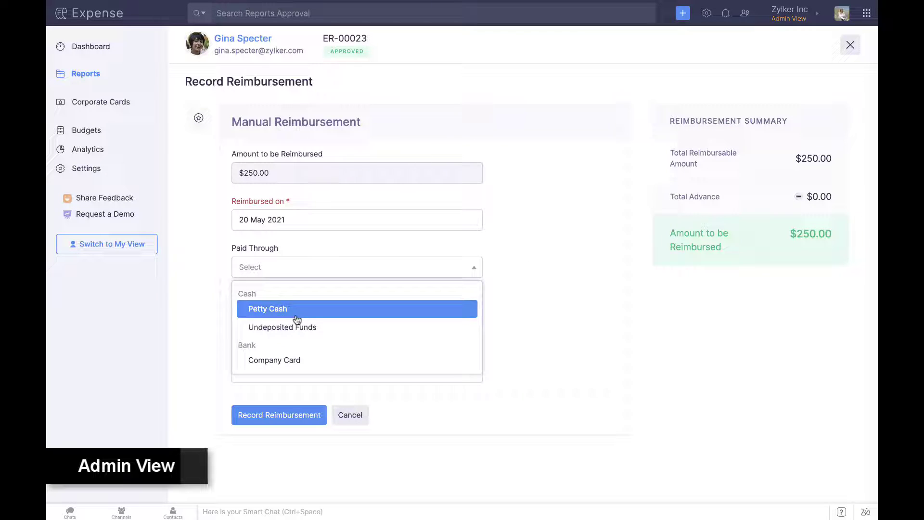
{"action": "left_click", "coordinate": [296, 308]}
{"action": "left_click", "coordinate": [282, 421]}
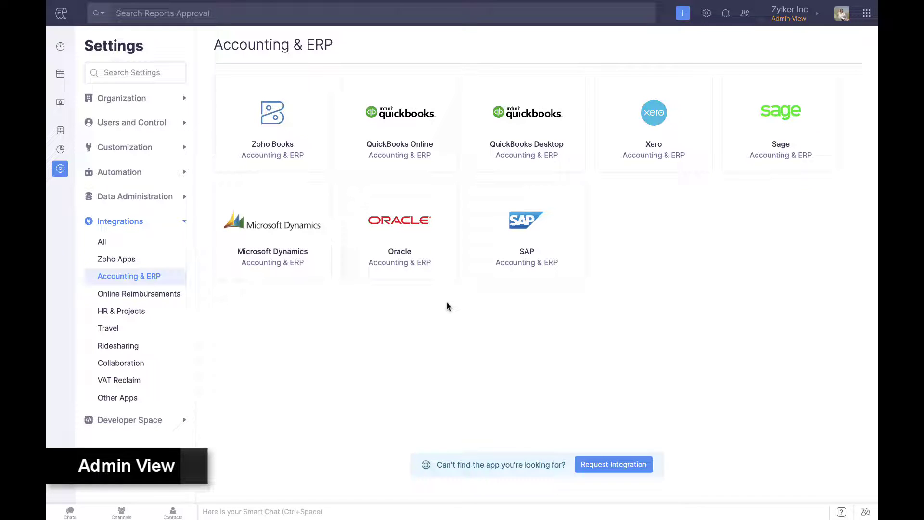
Review the QuickBooks Online integration and start a new export template under Data Administration.
{"action": "left_click", "coordinate": [409, 144]}
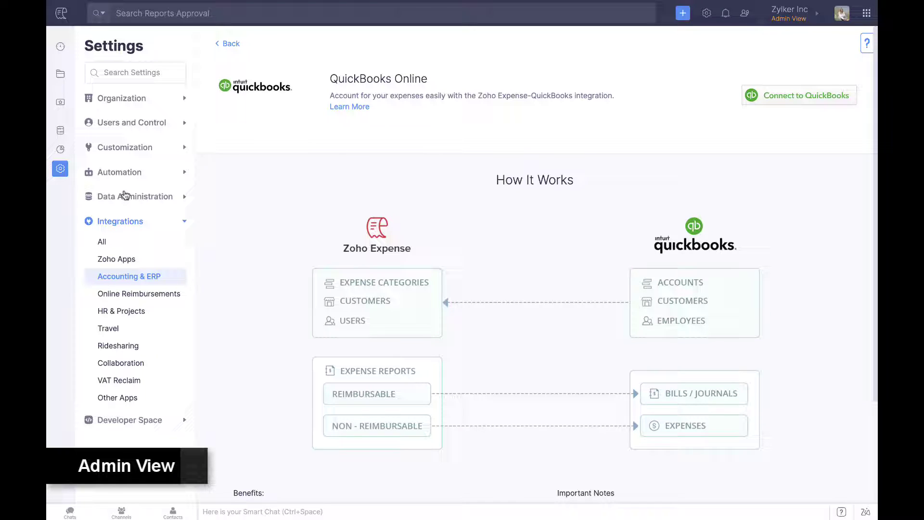
{"action": "left_click", "coordinate": [124, 195]}
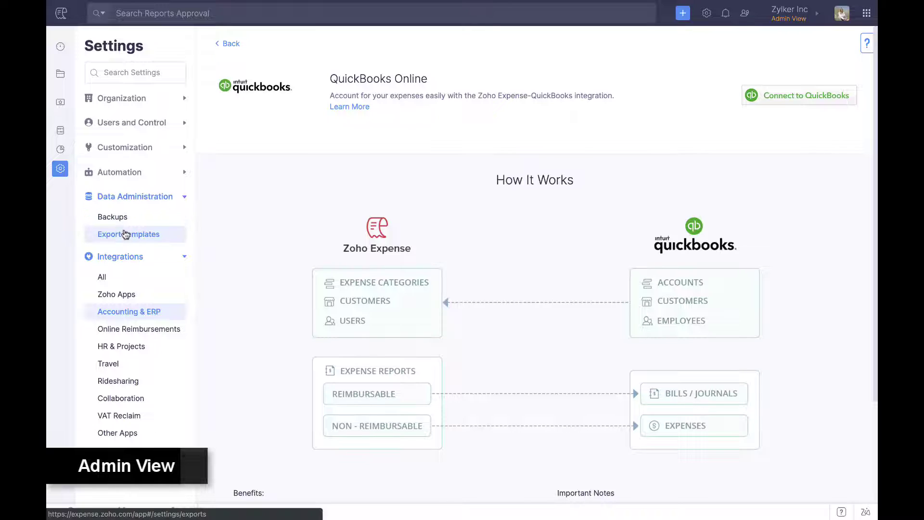
{"action": "left_click", "coordinate": [126, 234]}
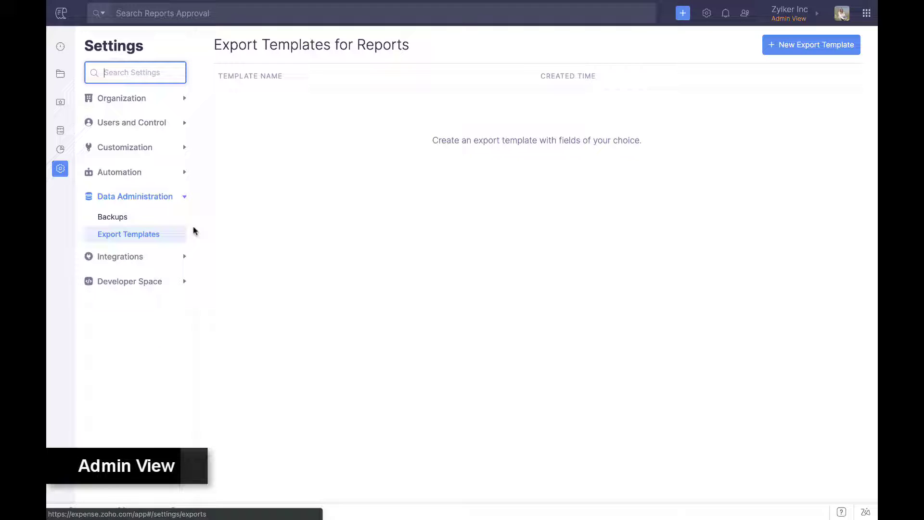
{"action": "left_click", "coordinate": [791, 54]}
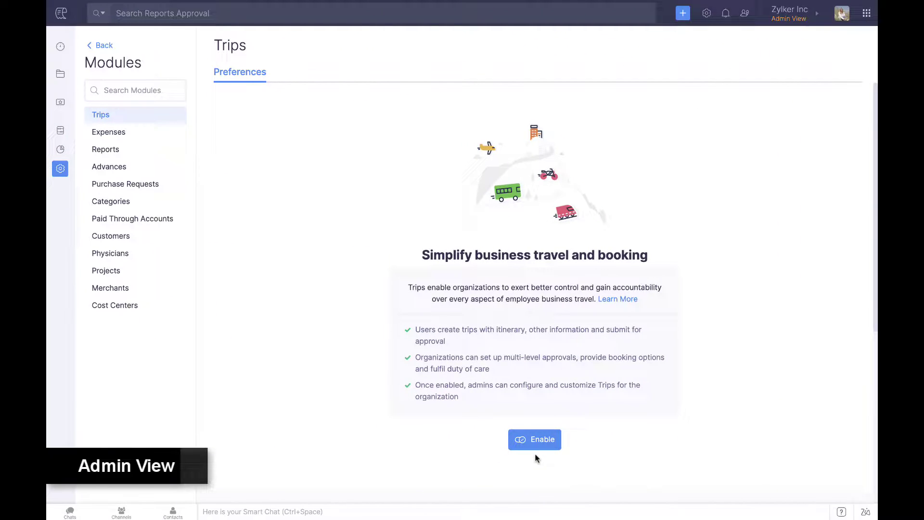
Enable Trips, open the approved Trip to Dallas, and send its outbound flight options to the traveller.
{"action": "left_click", "coordinate": [534, 443]}
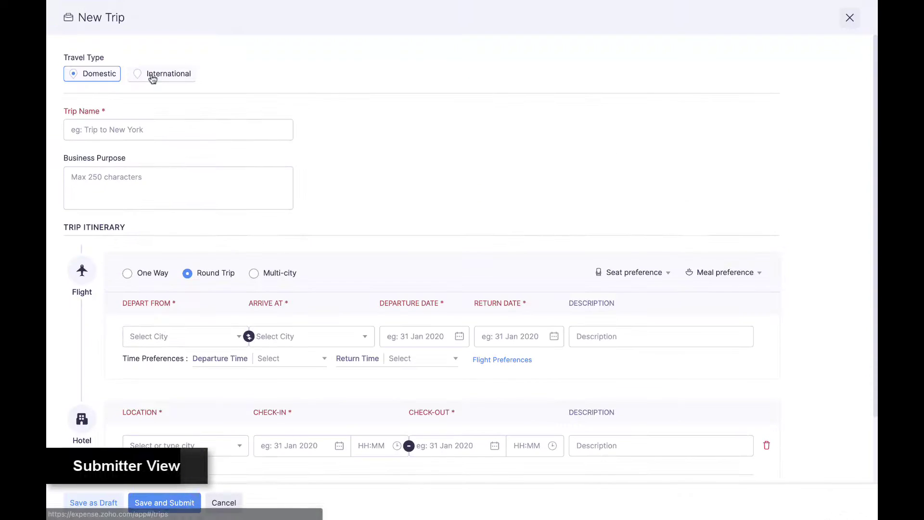
{"action": "scroll", "coordinate": [393, 173], "scroll_direction": "down", "scroll_amount": 2}
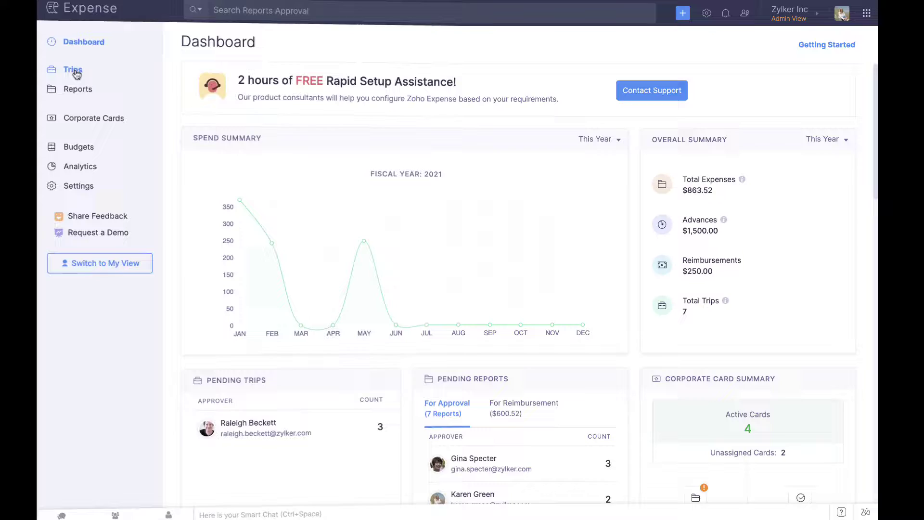
{"action": "left_click", "coordinate": [78, 73]}
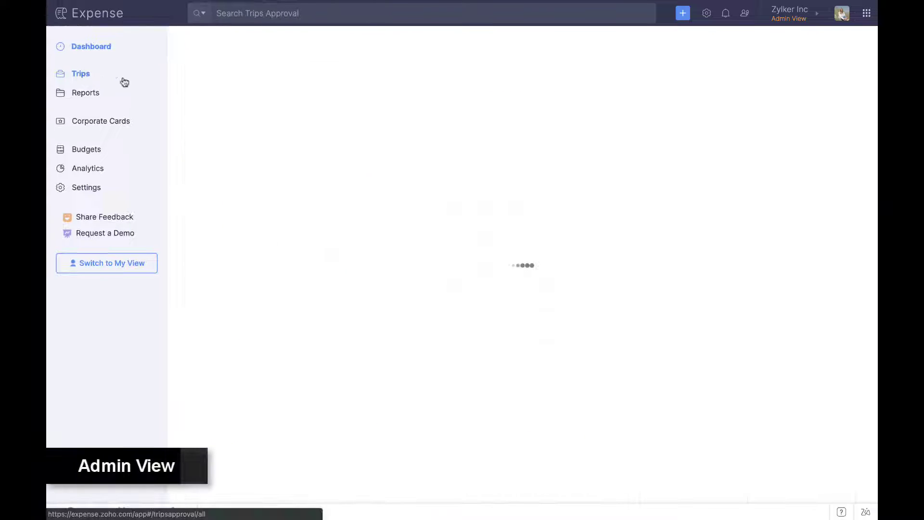
{"action": "left_click", "coordinate": [321, 73]}
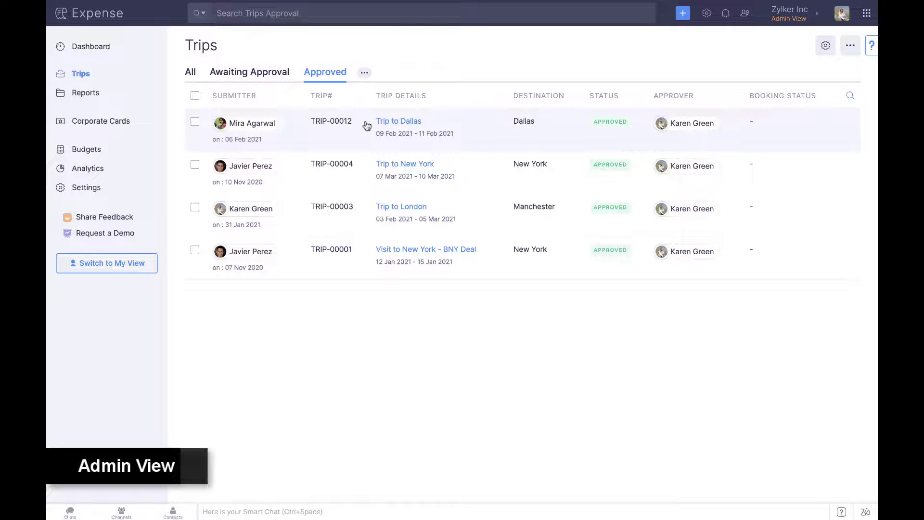
{"action": "left_click", "coordinate": [367, 126]}
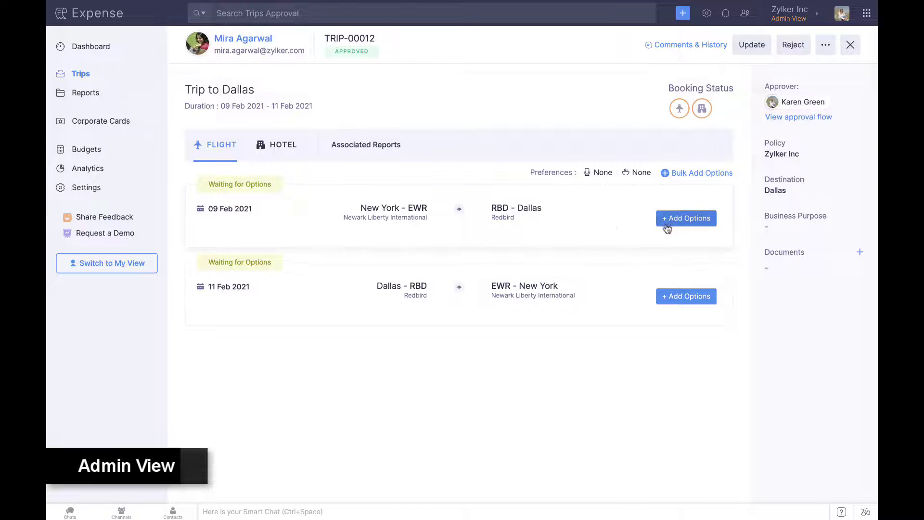
{"action": "left_click", "coordinate": [666, 226]}
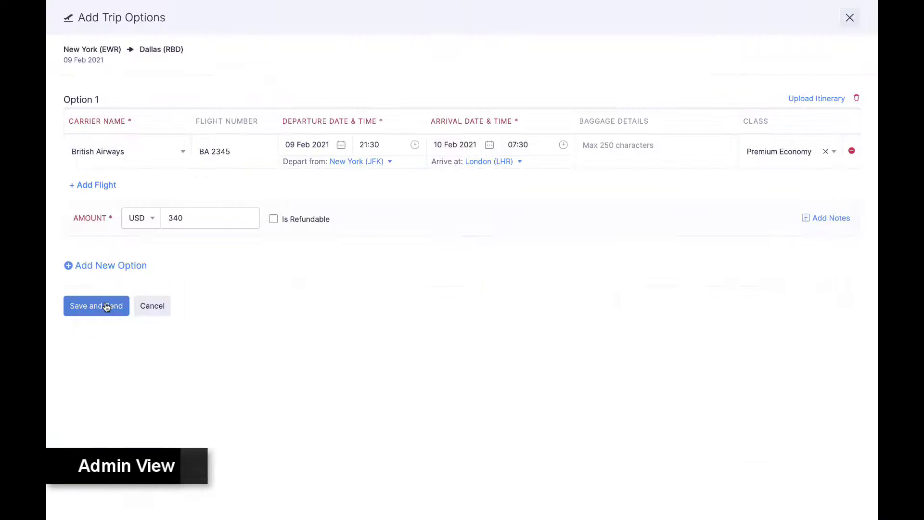
{"action": "left_click", "coordinate": [106, 306]}
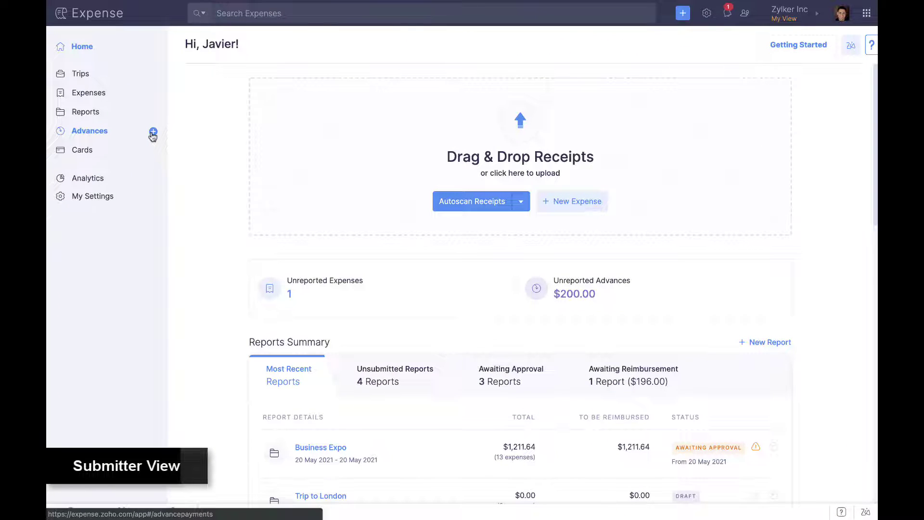
Record a 200 USD advance dated 20 May 2021, paid through Petty Cash.
{"action": "left_click", "coordinate": [152, 133]}
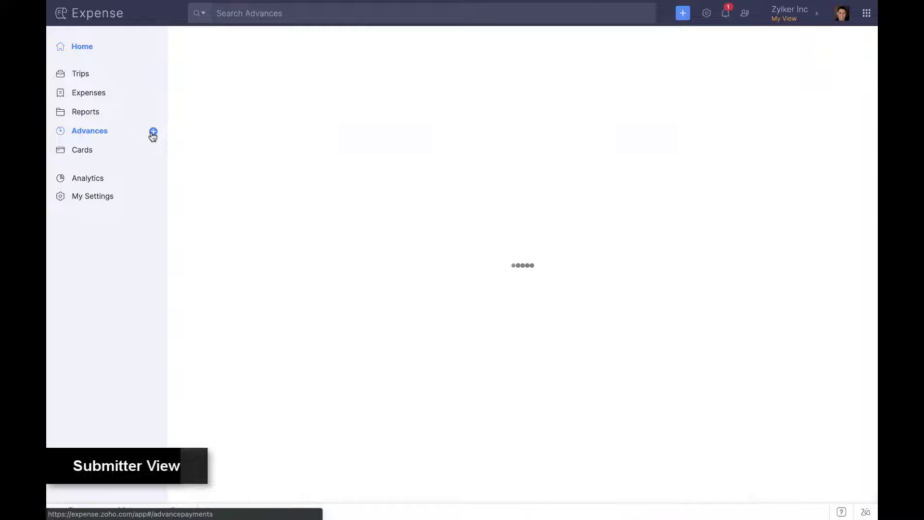
{"action": "type", "text": "200"}
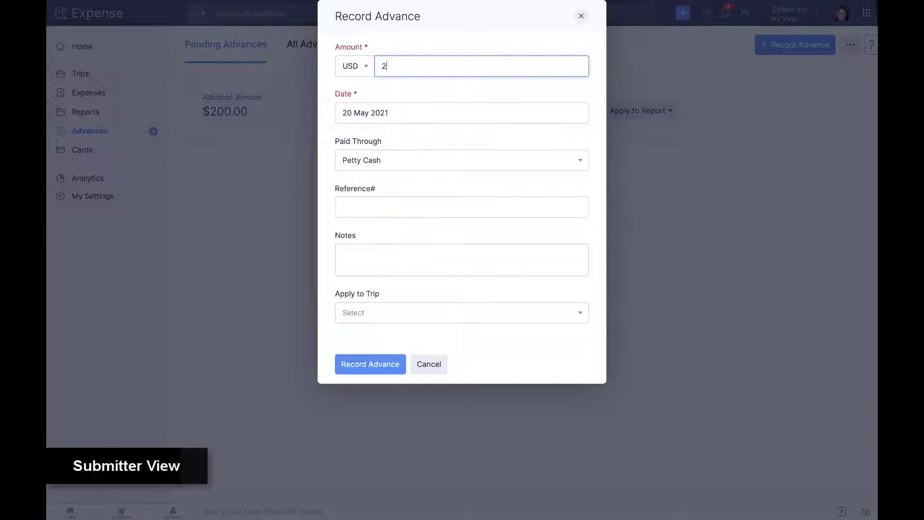
{"action": "left_click", "coordinate": [386, 369]}
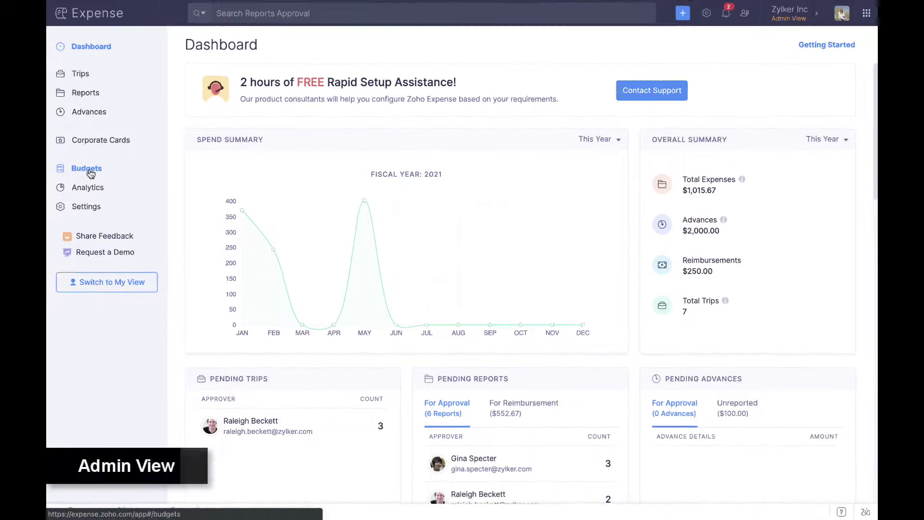
Open a blank Category Based New Budget for Jan 2021 - Dec 2021 and review its monthly category grid.
{"action": "left_click", "coordinate": [90, 172]}
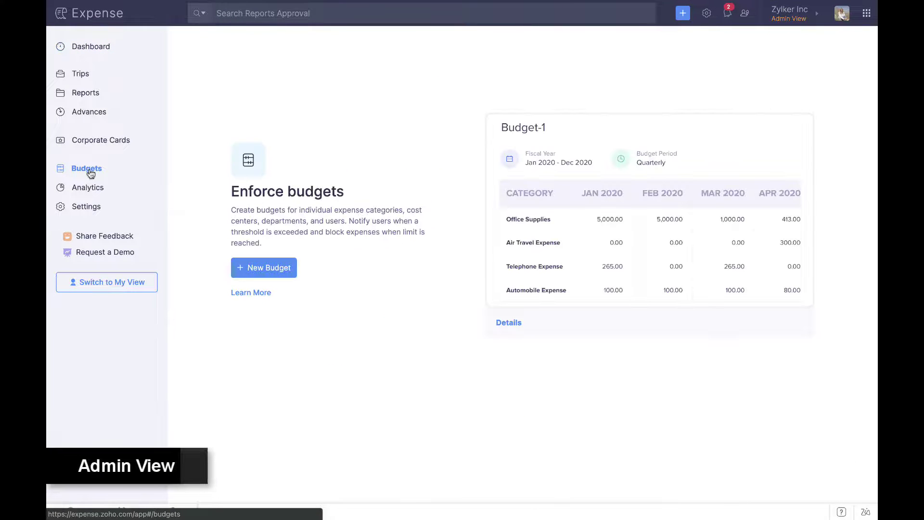
{"action": "left_click", "coordinate": [259, 272]}
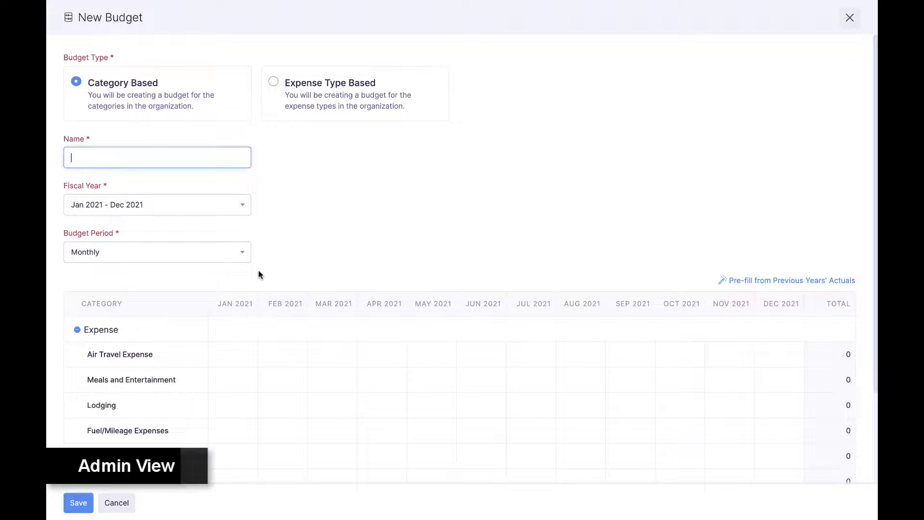
{"action": "scroll", "coordinate": [258, 275], "scroll_direction": "down", "scroll_amount": 2}
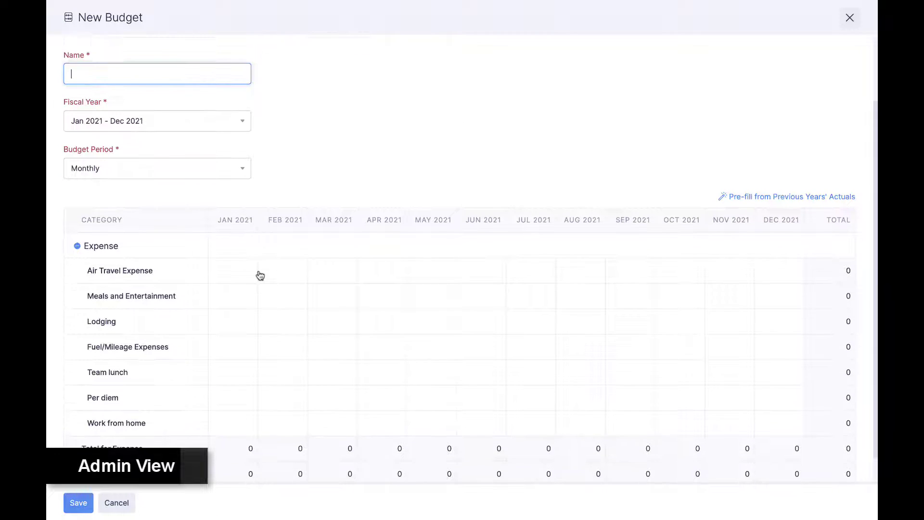
{"action": "scroll", "coordinate": [260, 275], "scroll_direction": "down", "scroll_amount": 1}
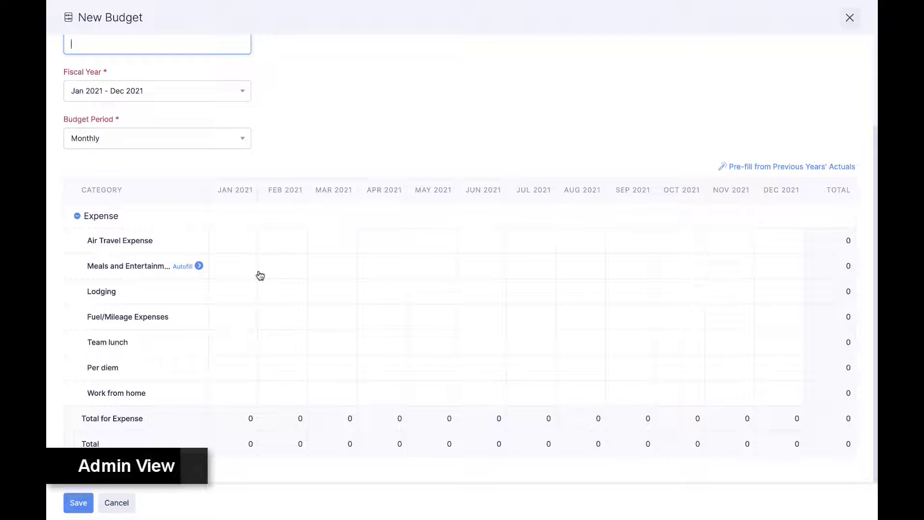
{"action": "scroll", "coordinate": [260, 275], "scroll_direction": "up", "scroll_amount": 3}
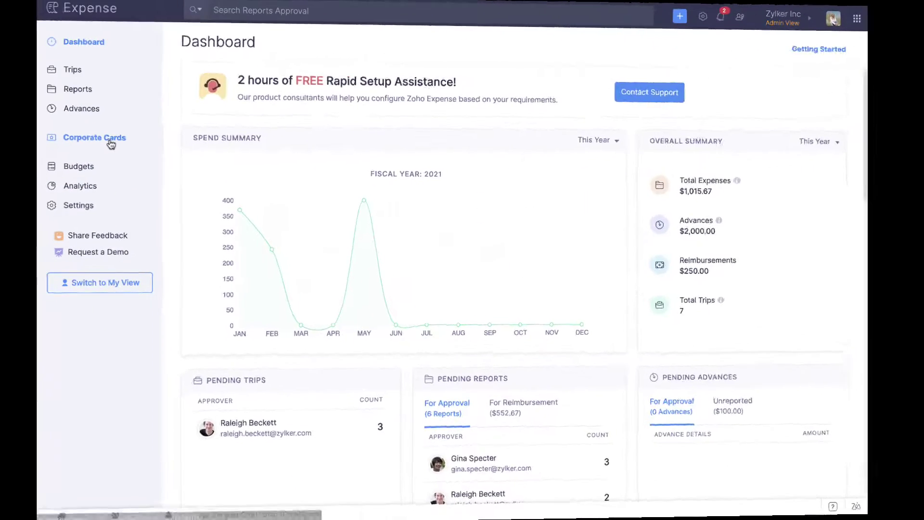
View the corporate cards list and bring up Connect Corporate Cards with Amex, Mastercard and Visa feeds.
{"action": "left_click", "coordinate": [110, 141]}
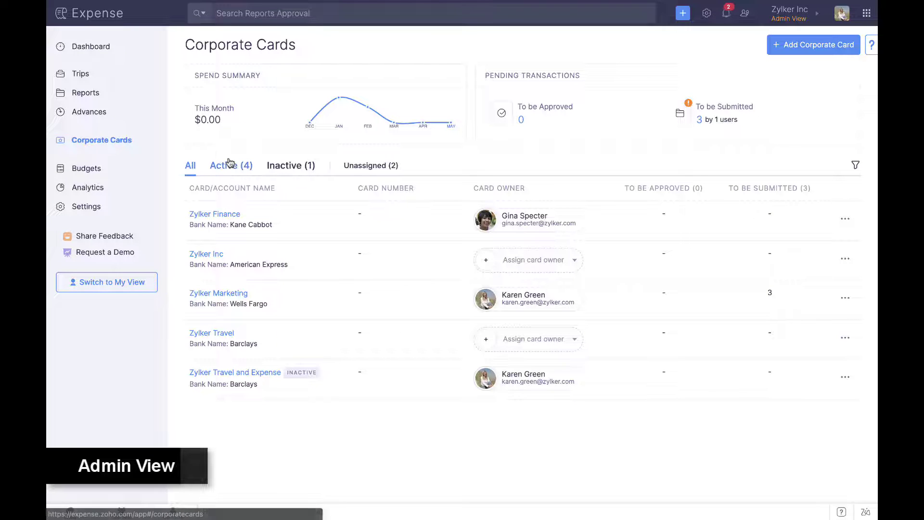
{"action": "left_click", "coordinate": [784, 54]}
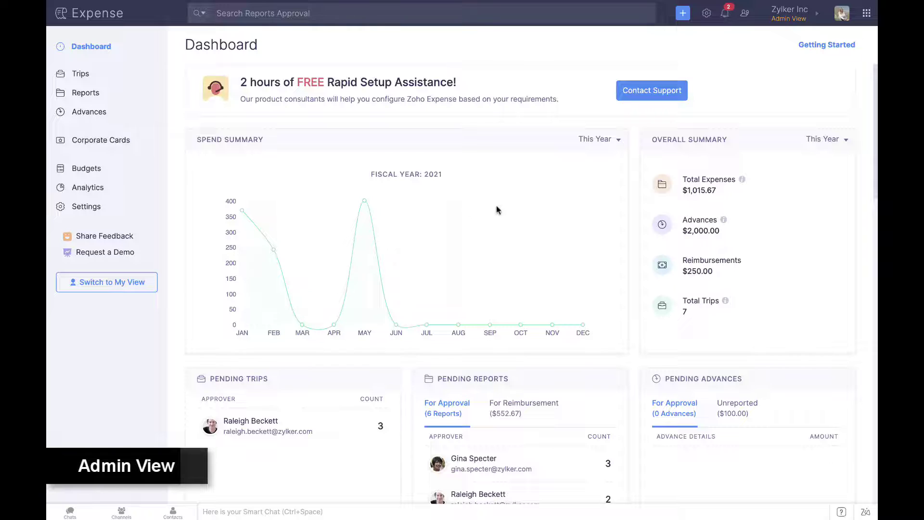
Open Analytics and browse through the available report categories.
{"action": "left_click", "coordinate": [91, 192]}
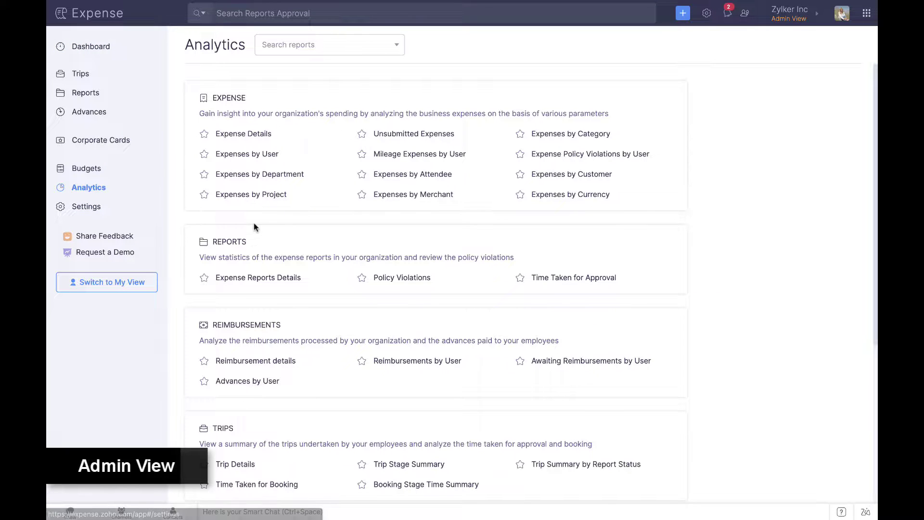
{"action": "scroll", "coordinate": [254, 223], "scroll_direction": "down", "scroll_amount": 2}
{"action": "scroll", "coordinate": [254, 226], "scroll_direction": "down", "scroll_amount": 3}
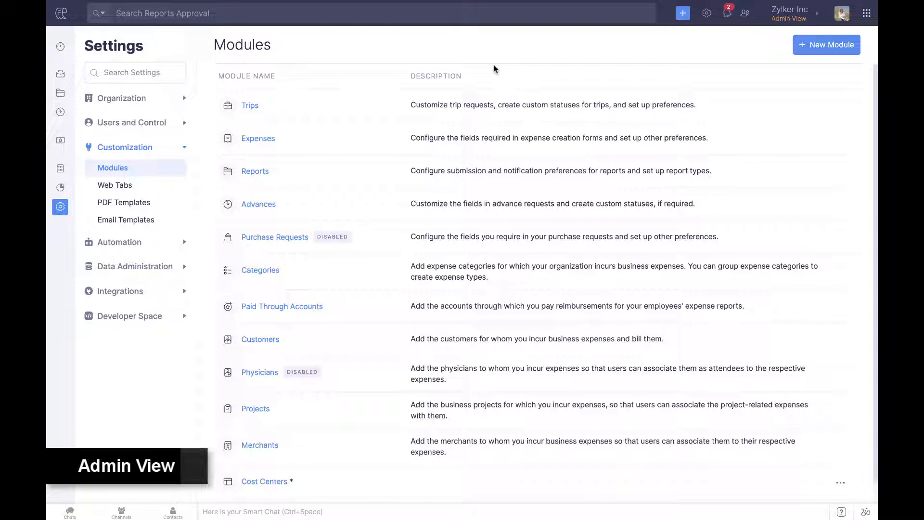
Preview and close a New Module form, a New Button for Reports links, and a New Web Tab form.
{"action": "left_click", "coordinate": [798, 47]}
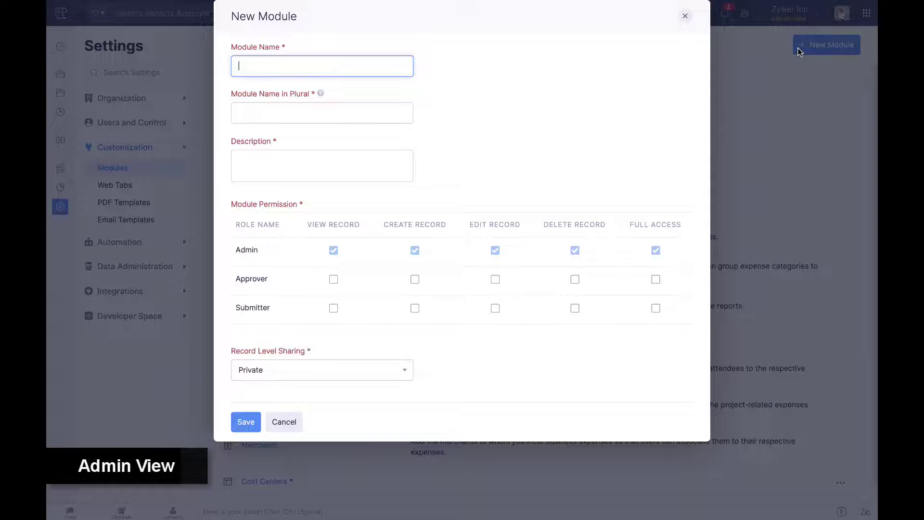
{"action": "left_click", "coordinate": [685, 16]}
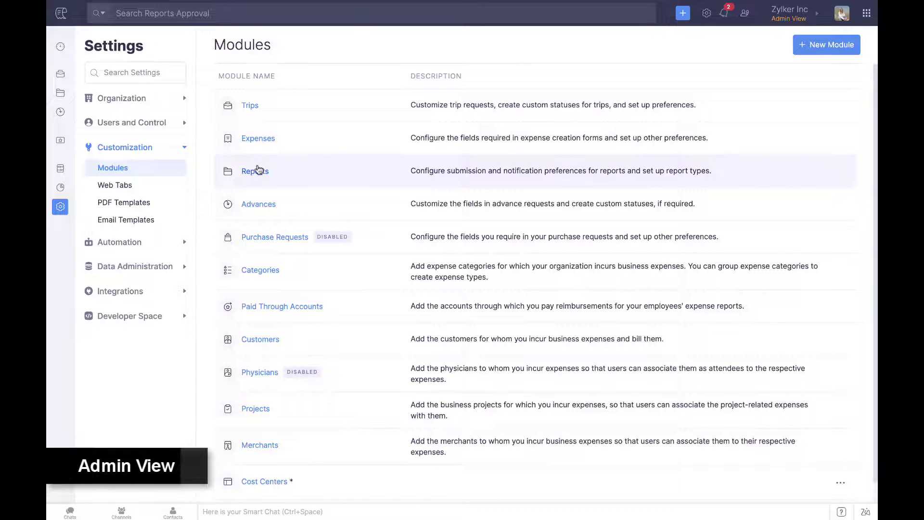
{"action": "left_click", "coordinate": [255, 170]}
{"action": "left_click", "coordinate": [366, 76]}
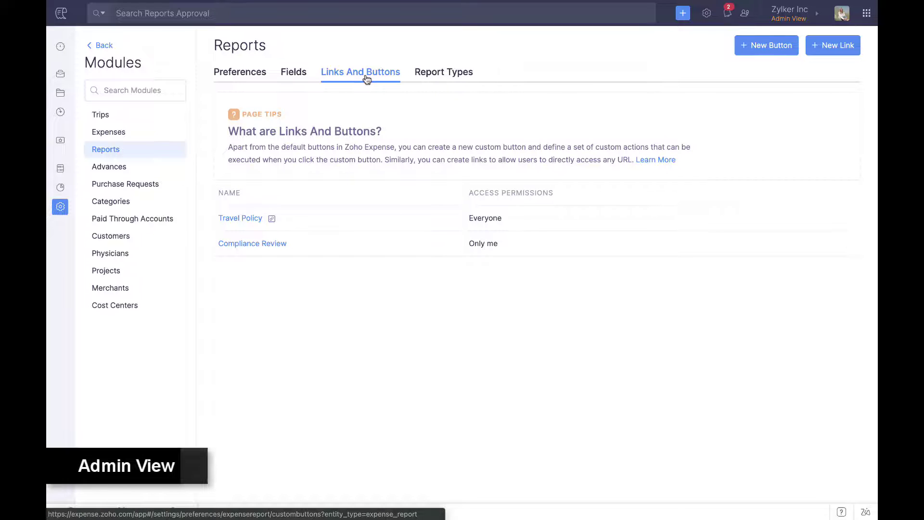
{"action": "left_click", "coordinate": [761, 46]}
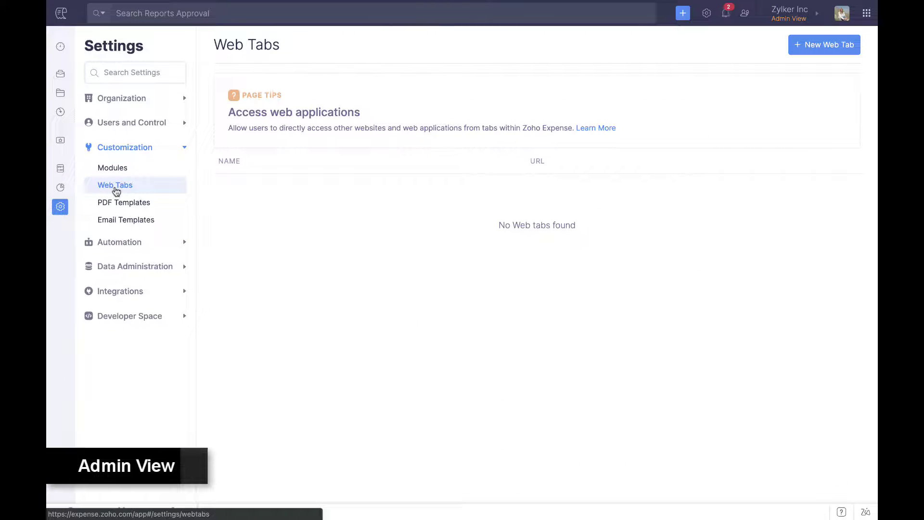
{"action": "left_click", "coordinate": [823, 45]}
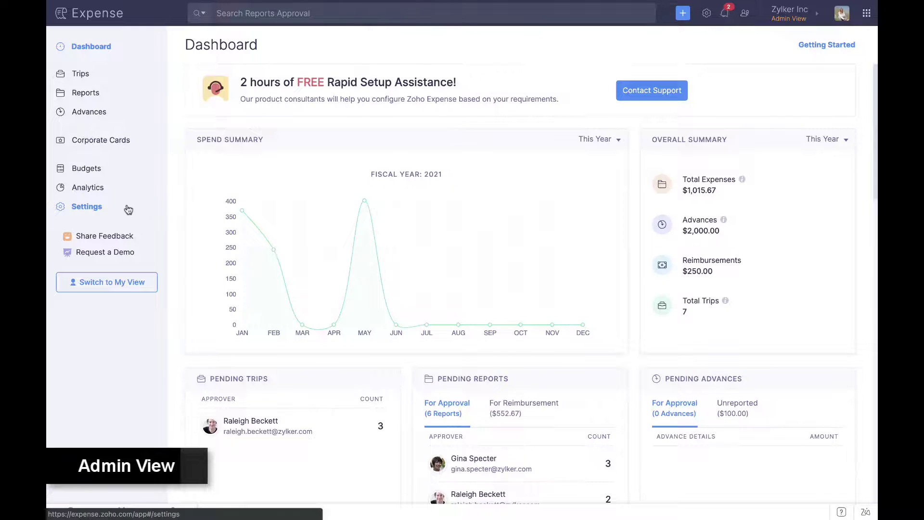
Go to Settings > Automation > Actions and show the Custom Functions list.
{"action": "left_click", "coordinate": [128, 209]}
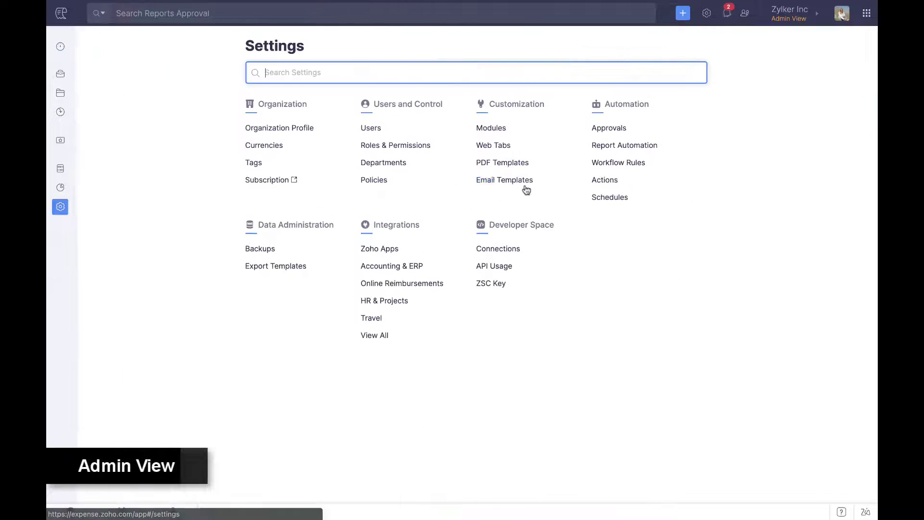
{"action": "left_click", "coordinate": [596, 161]}
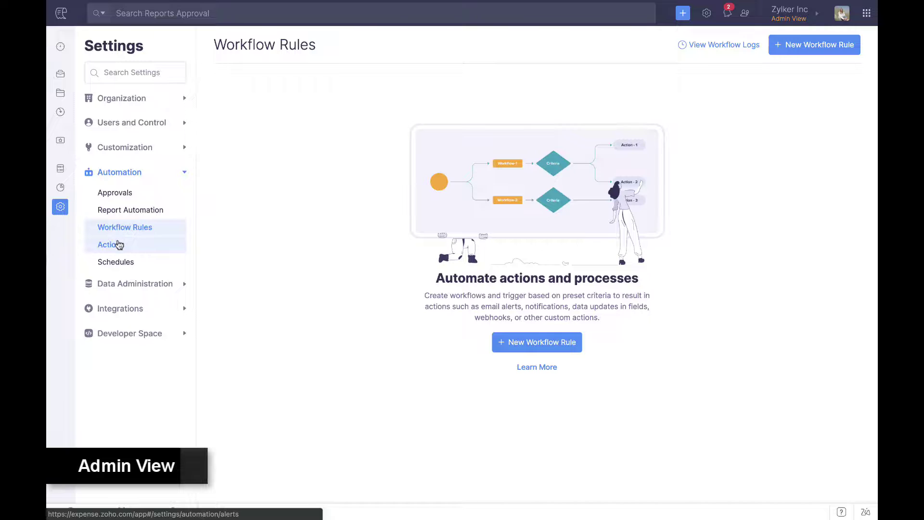
{"action": "left_click", "coordinate": [119, 245]}
{"action": "left_click", "coordinate": [422, 48]}
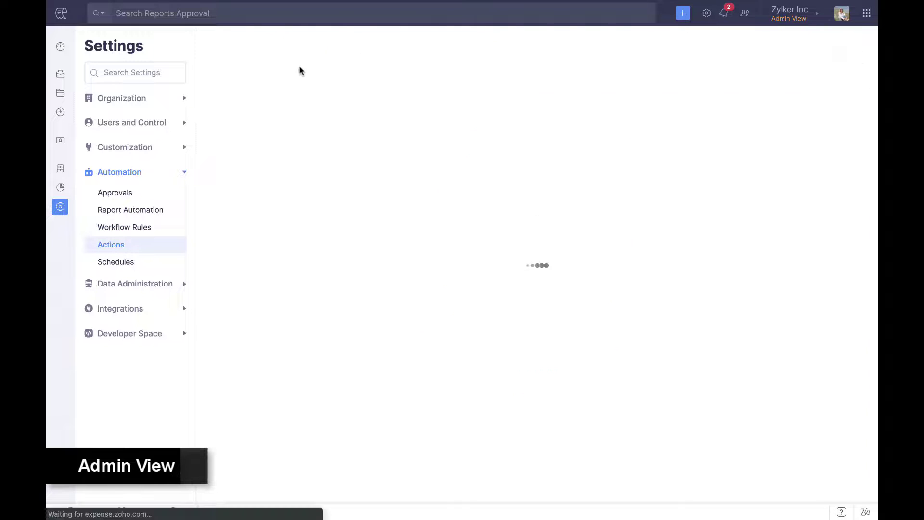
Start a new custom function named 'Mark Closed' for the Trip module.
{"action": "left_click", "coordinate": [534, 365]}
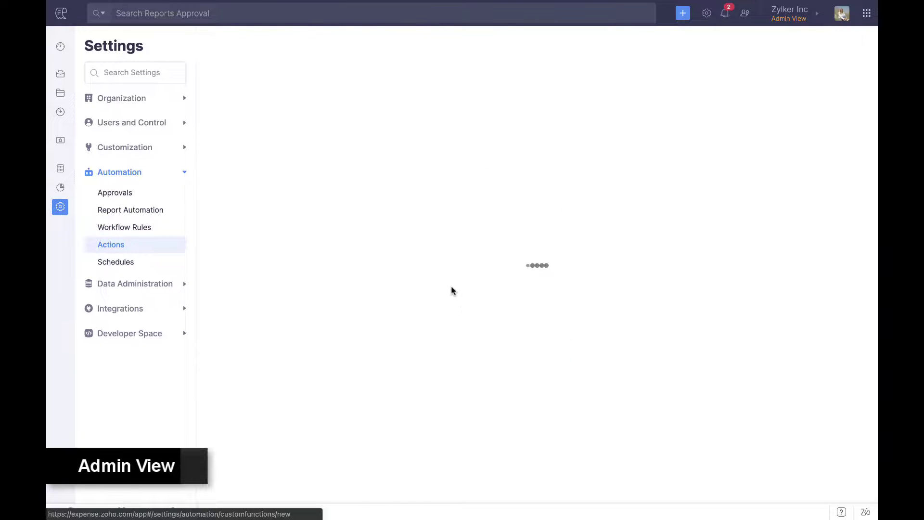
{"action": "type", "text": "Mark Closd"}
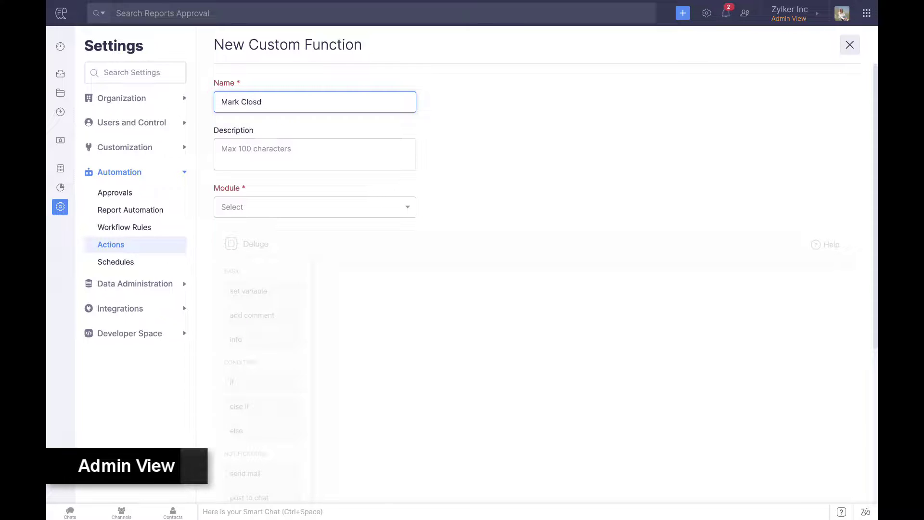
{"action": "key", "text": "BackSpace"}
{"action": "type", "text": "ed"}
{"action": "left_click", "coordinate": [249, 208]}
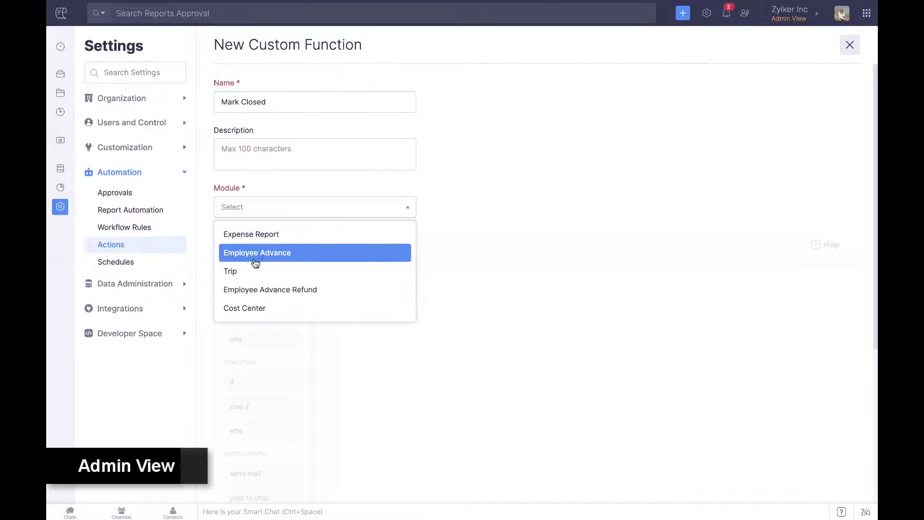
{"action": "left_click", "coordinate": [252, 271]}
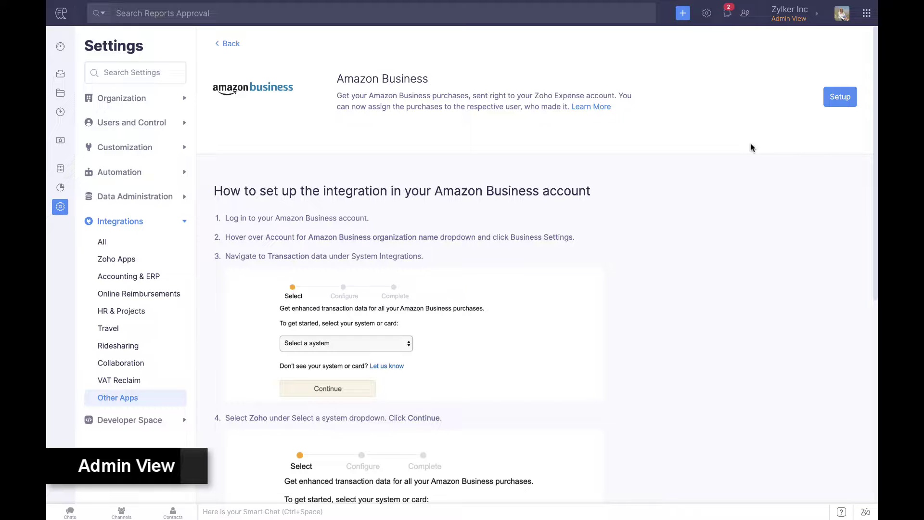
Open the VAT Reclaim integrations and view the Taxback International details page.
{"action": "left_click", "coordinate": [120, 380]}
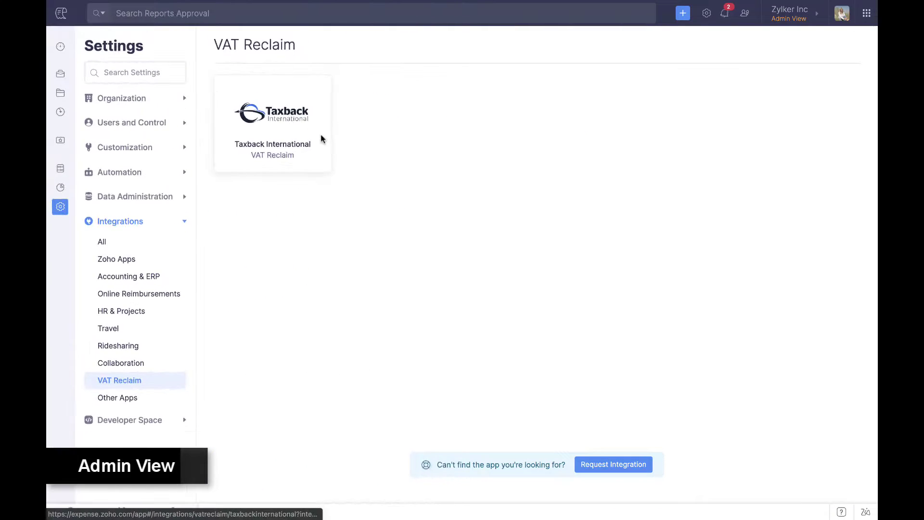
{"action": "left_click", "coordinate": [321, 138]}
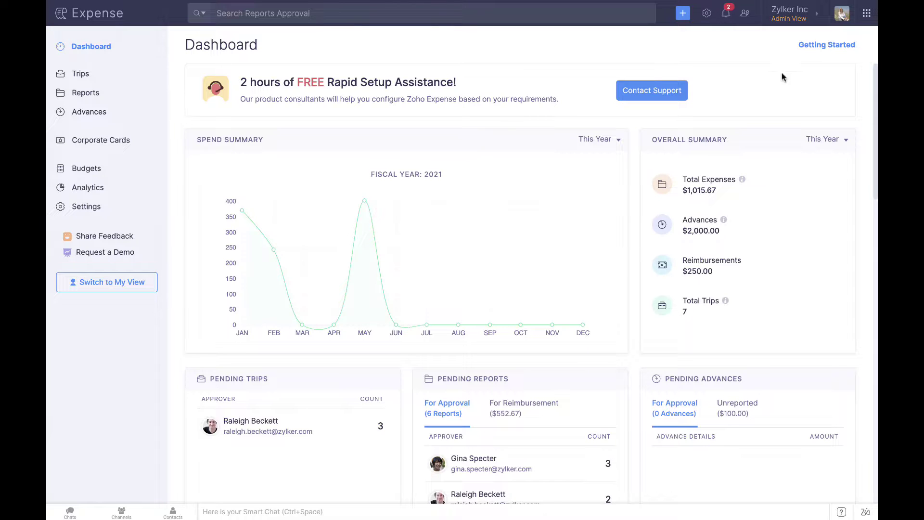
{"action": "left_click", "coordinate": [845, 15]}
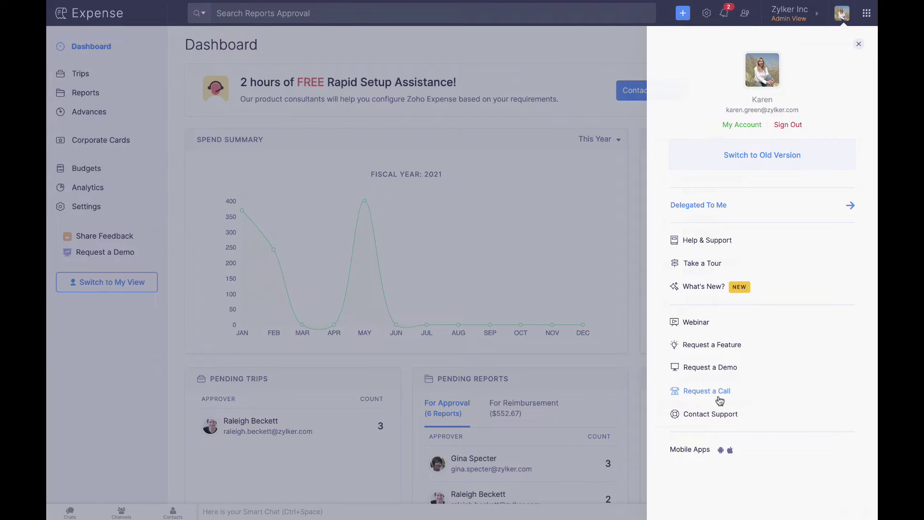
{"action": "left_click", "coordinate": [857, 46]}
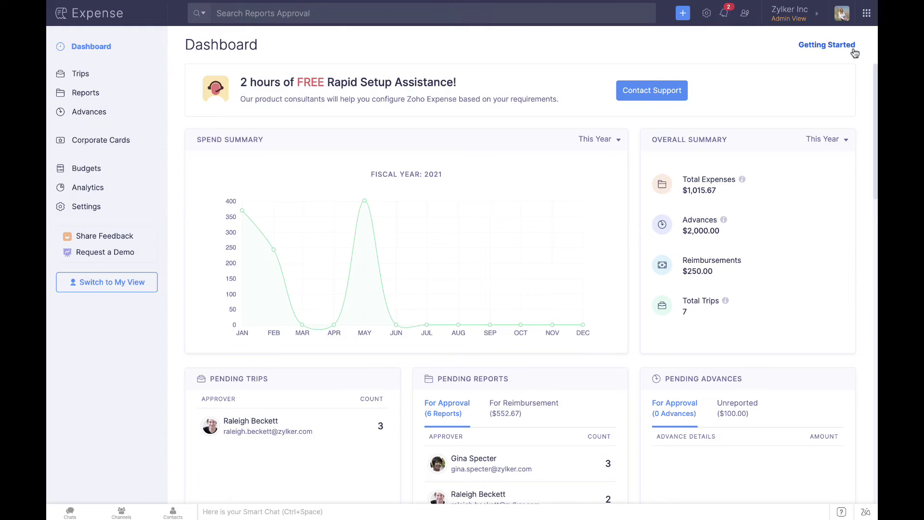